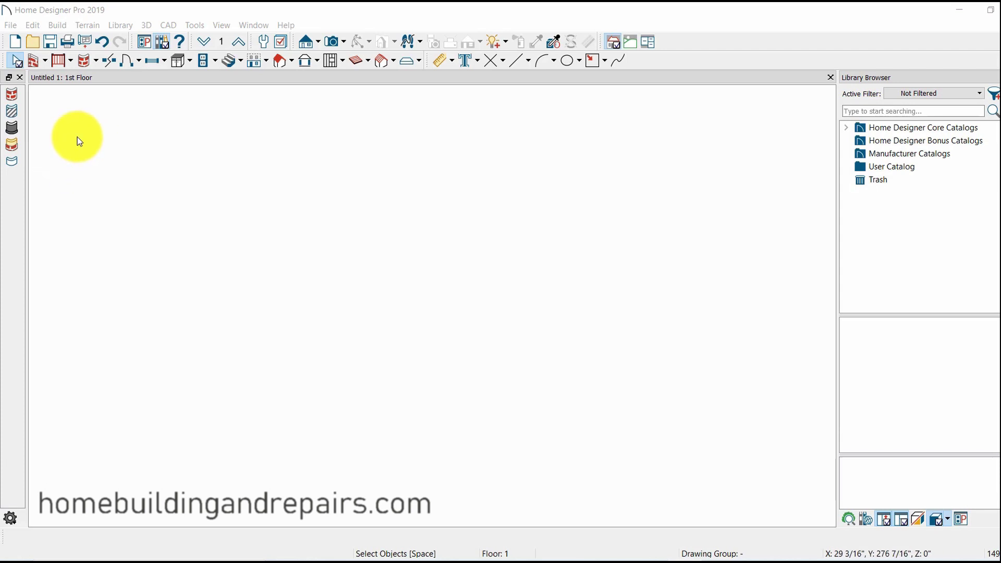
# Step: Show the Curved Wall tool's list of exterior, interior, foundation, pony and half-wall types
pyautogui.click(95, 60)
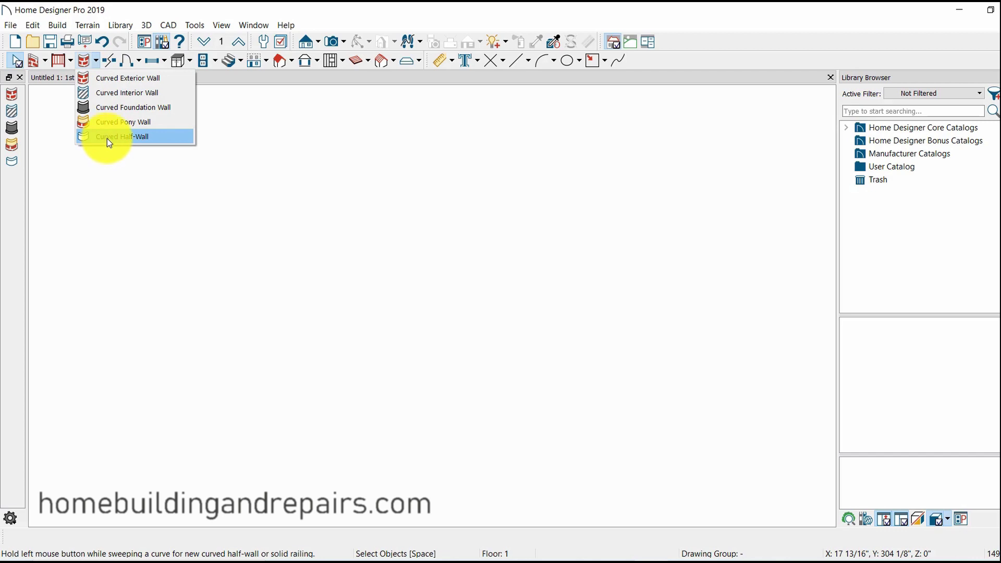
# Step: Draw a curved exterior wall arc in the lower left and break it near its lower end
pyautogui.click(11, 94)
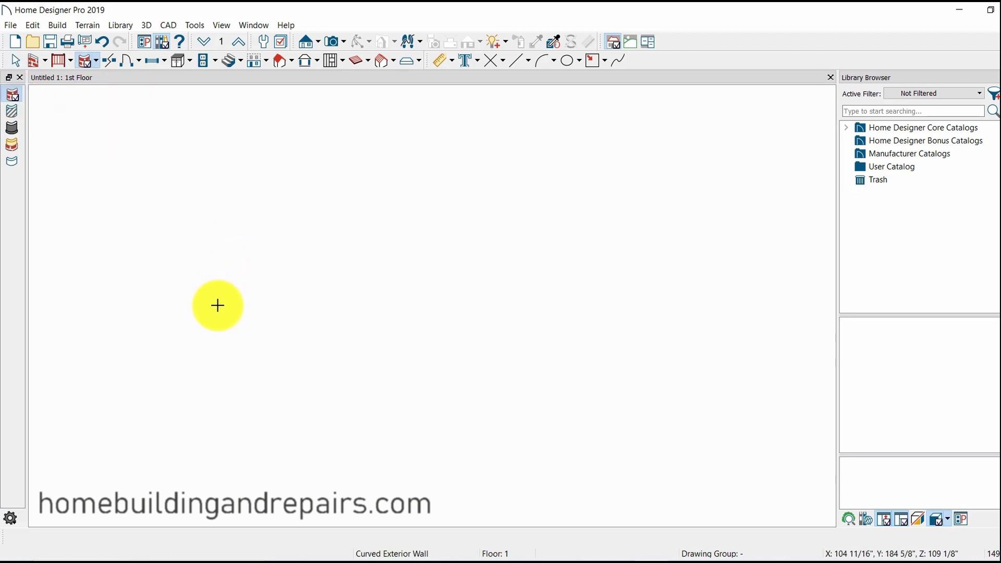
pyautogui.moveTo(217, 306)
pyautogui.mouseDown()
pyautogui.moveTo(239, 217)
pyautogui.moveTo(322, 232)
pyautogui.moveTo(344, 300)
pyautogui.moveTo(326, 351)
pyautogui.moveTo(275, 366)
pyautogui.moveTo(224, 353)
pyautogui.moveTo(205, 333)
pyautogui.moveTo(203, 310)
pyautogui.moveTo(223, 305)
pyautogui.moveTo(253, 364)
pyautogui.moveTo(380, 406)
pyautogui.moveTo(293, 440)
pyautogui.moveTo(363, 424)
pyautogui.moveTo(385, 389)
pyautogui.moveTo(211, 425)
pyautogui.moveTo(198, 415)
pyautogui.mouseUp()
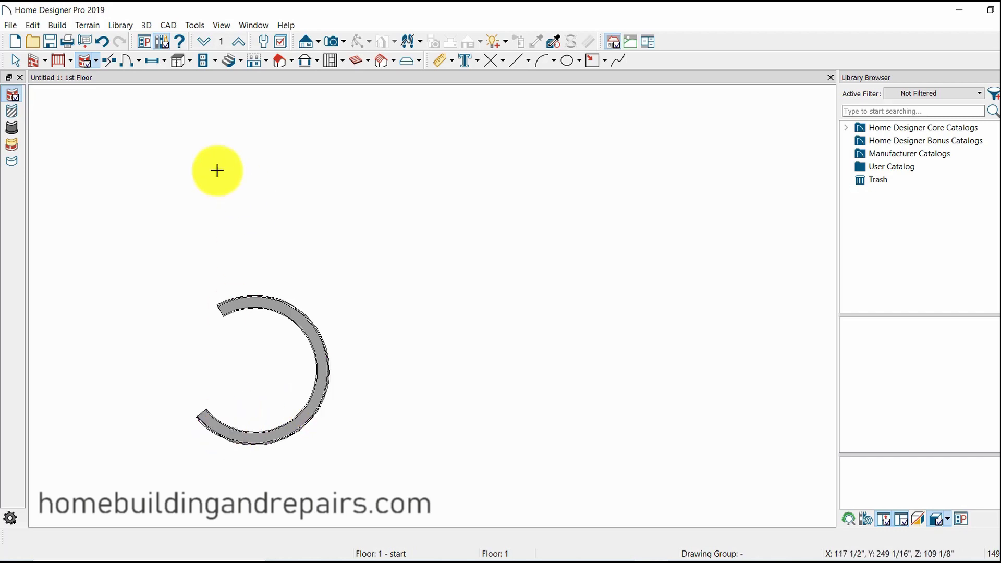
pyautogui.click(111, 60)
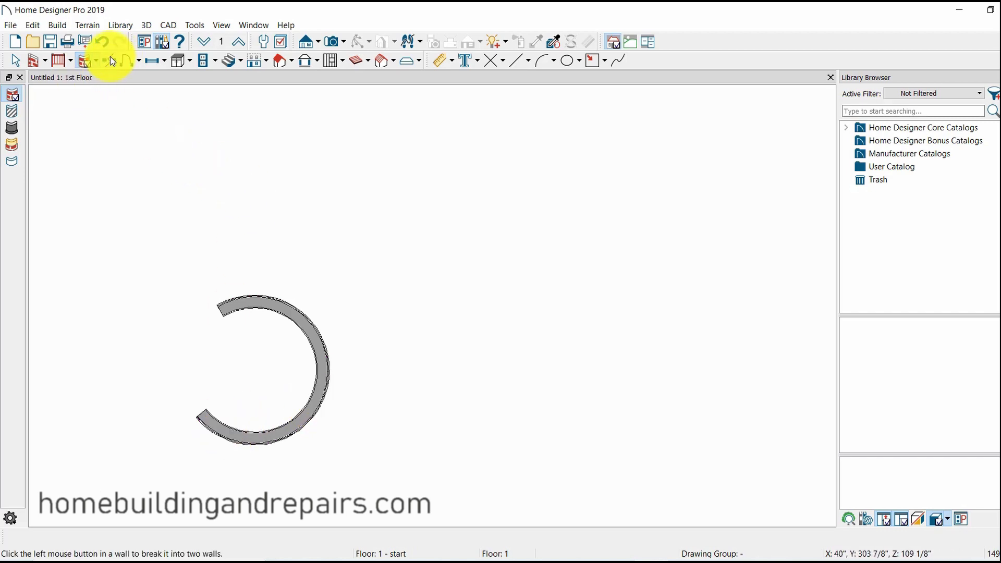
pyautogui.click(233, 436)
# Step: Drag the short broken-off piece around until the wall closes into a circle
pyautogui.click(15, 60)
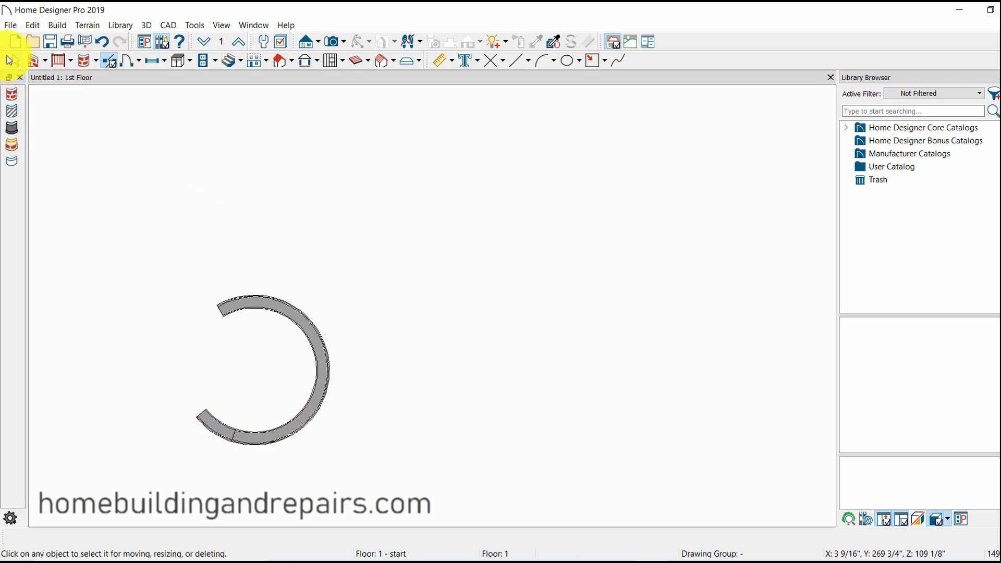
pyautogui.click(205, 416)
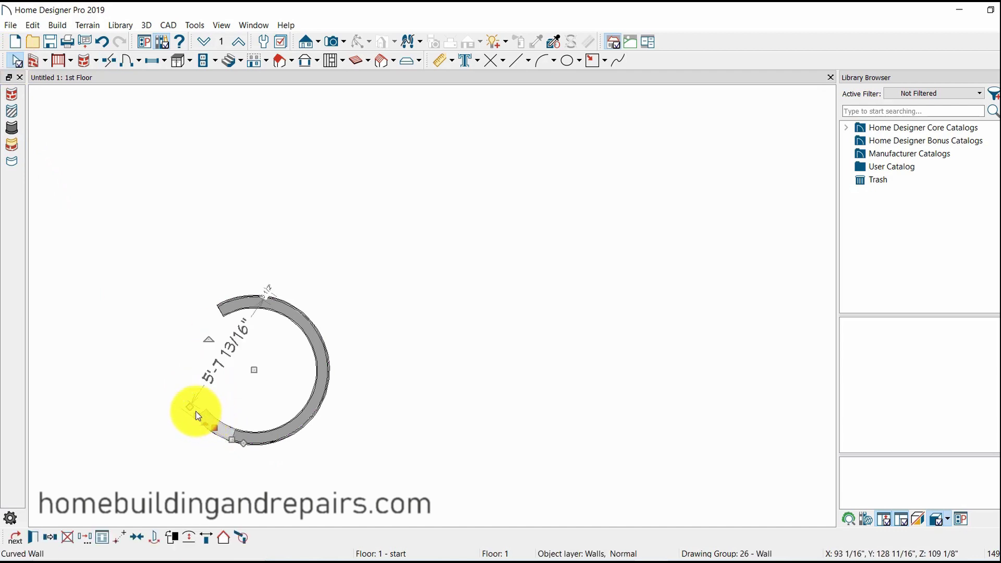
pyautogui.moveTo(197, 416); pyautogui.dragTo(235, 299)
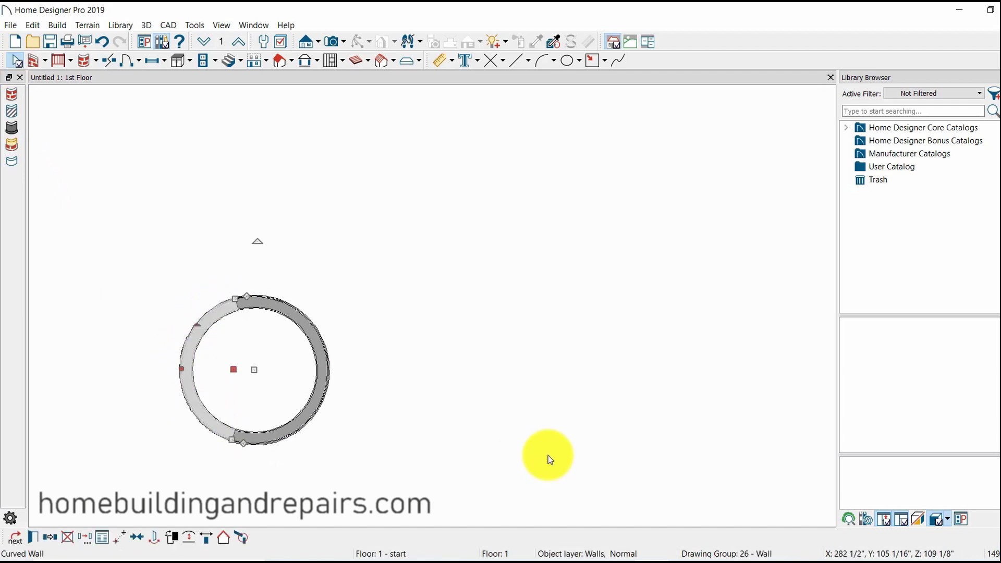
pyautogui.click(356, 435)
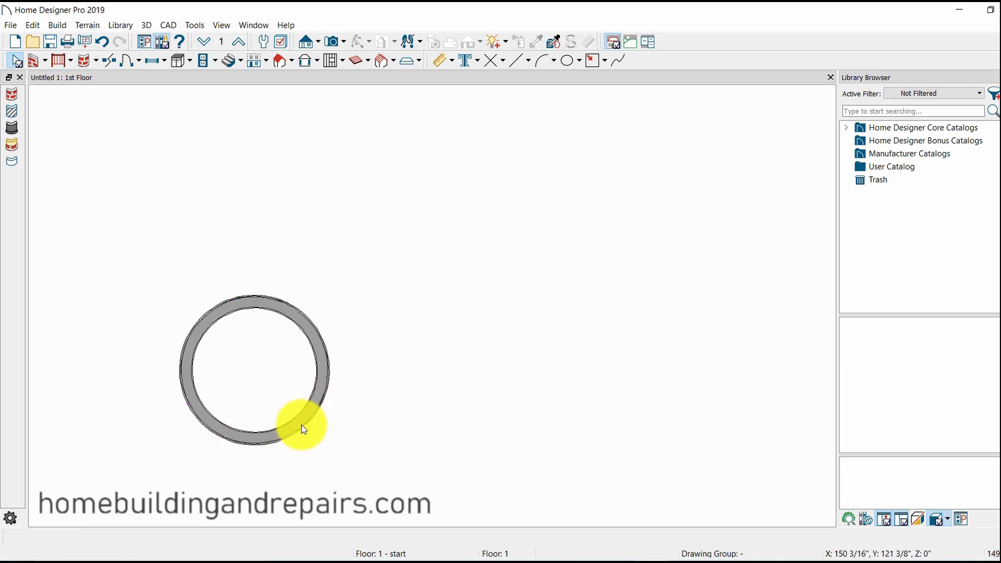
# Step: Change one circle wall's radius to 43" in Wall Specification
pyautogui.click(314, 405)
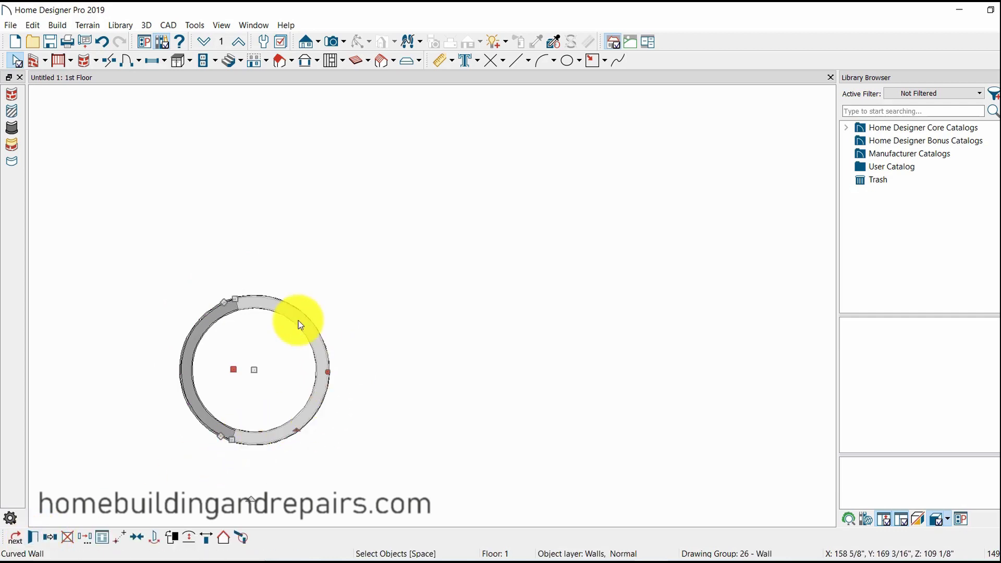
pyautogui.click(34, 537)
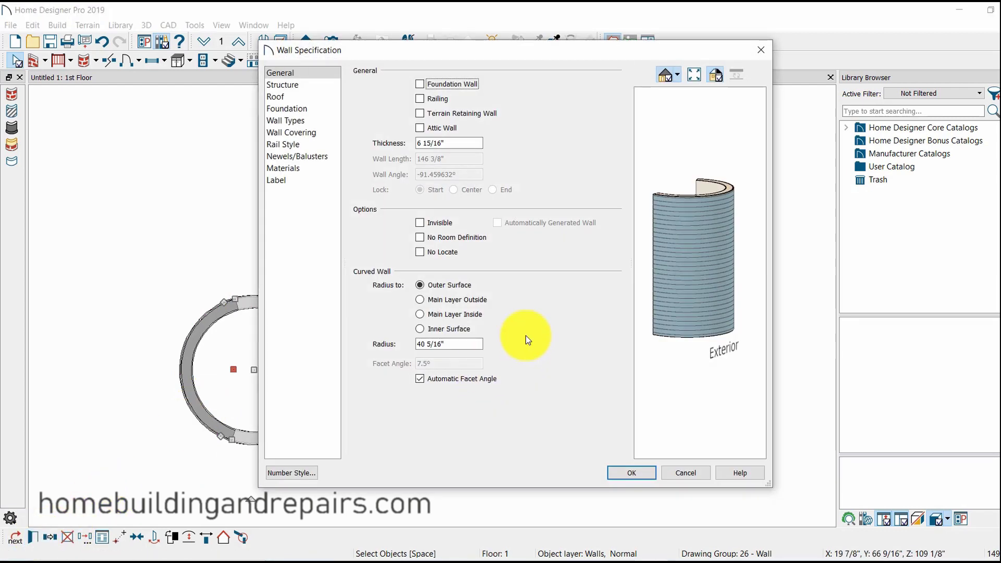
pyautogui.click(443, 344)
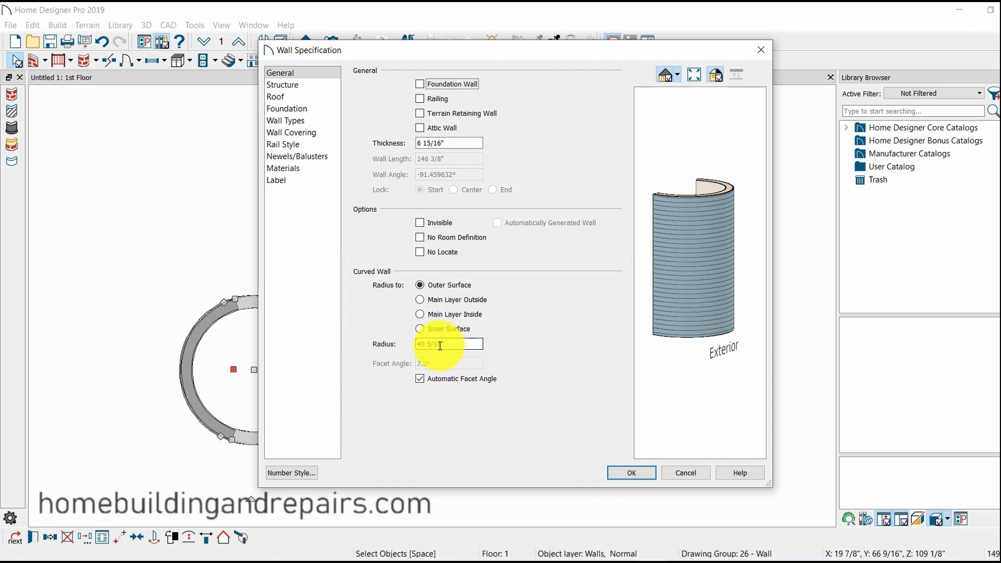
pyautogui.moveTo(442, 344); pyautogui.dragTo(427, 343)
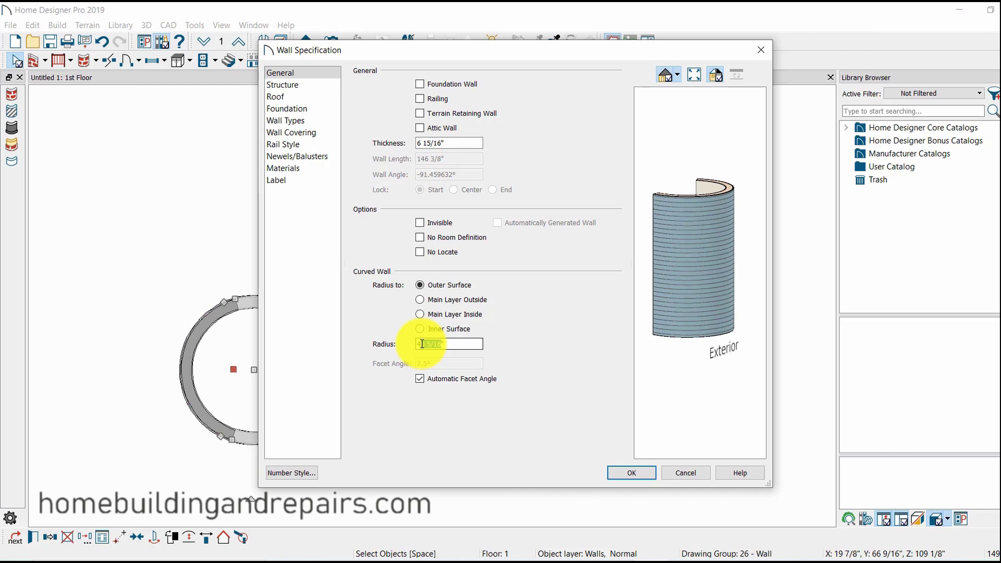
pyautogui.write('3')
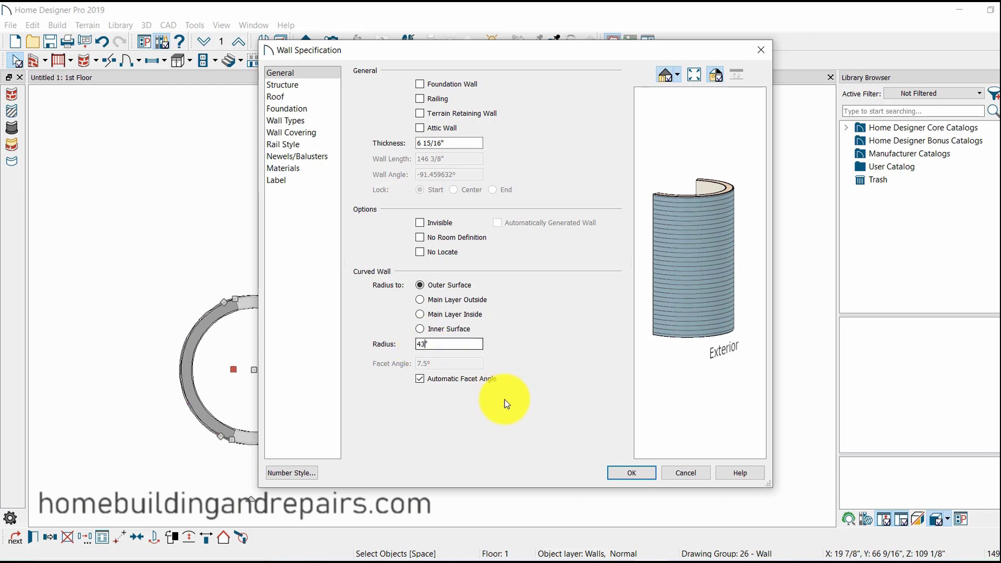
pyautogui.click(633, 472)
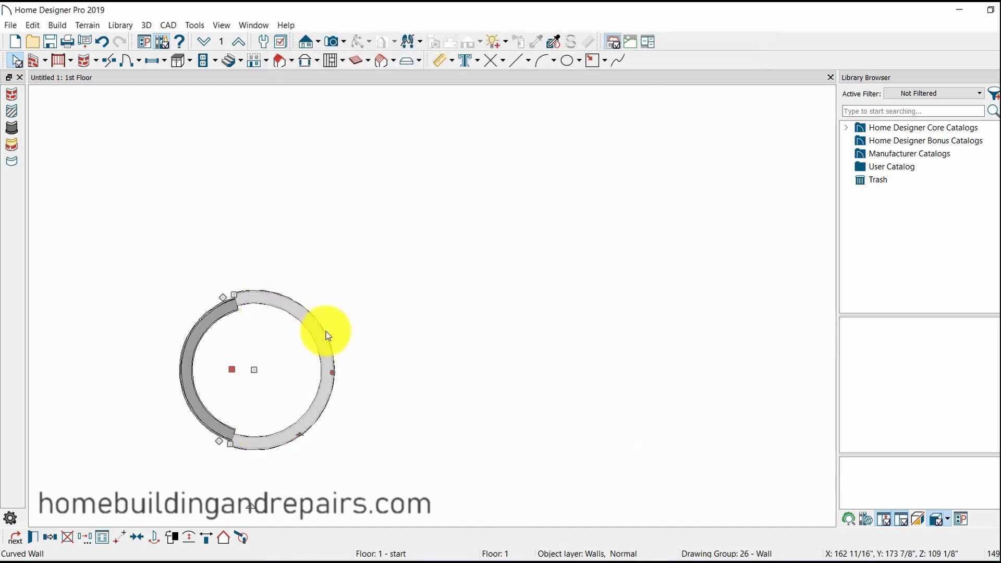
pyautogui.click(448, 435)
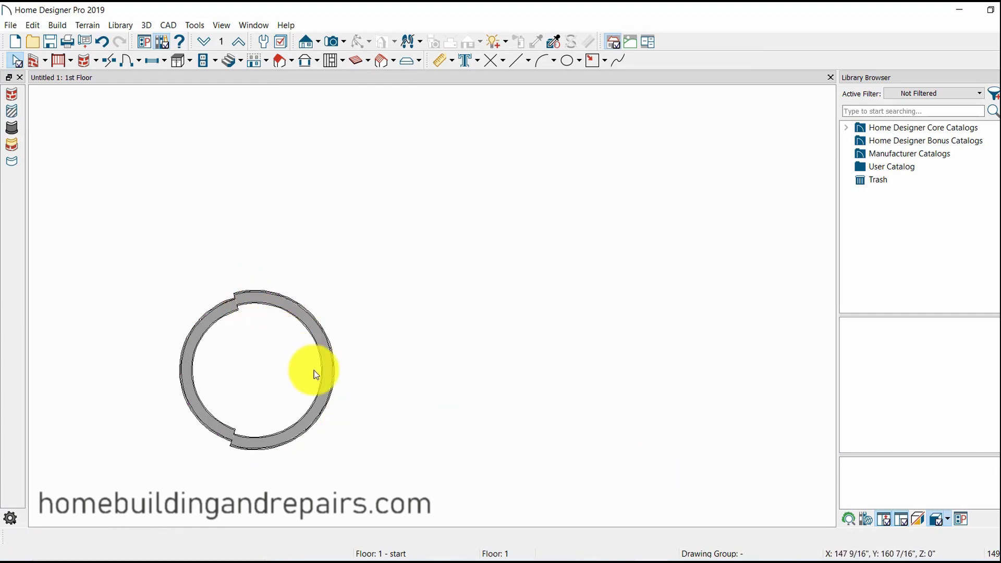
# Step: Draw a new curved exterior wall arc at upper right and set its radius to 72"
pyautogui.click(13, 96)
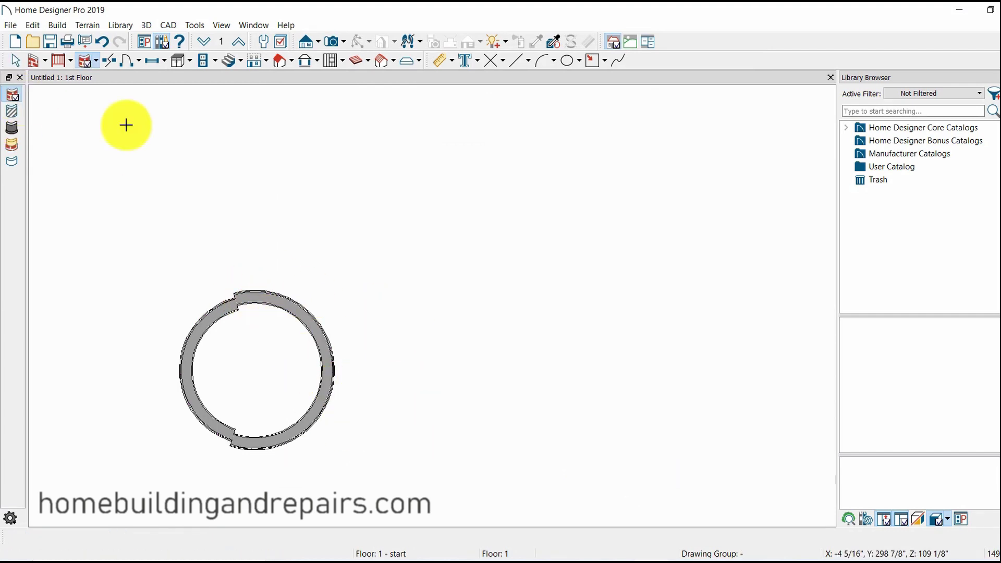
pyautogui.moveTo(664, 312); pyautogui.dragTo(480, 199)
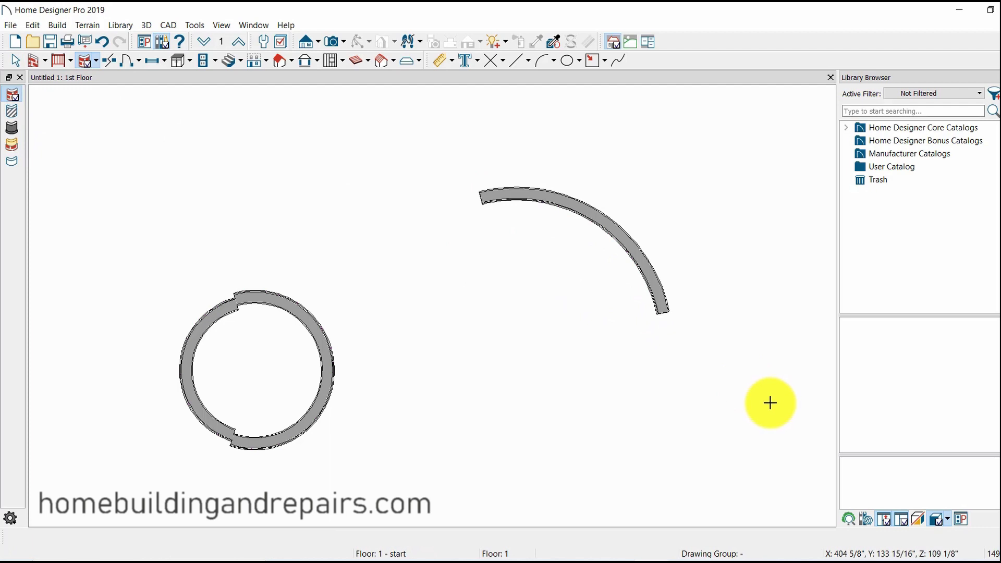
pyautogui.click(644, 268)
pyautogui.doubleClick(644, 267)
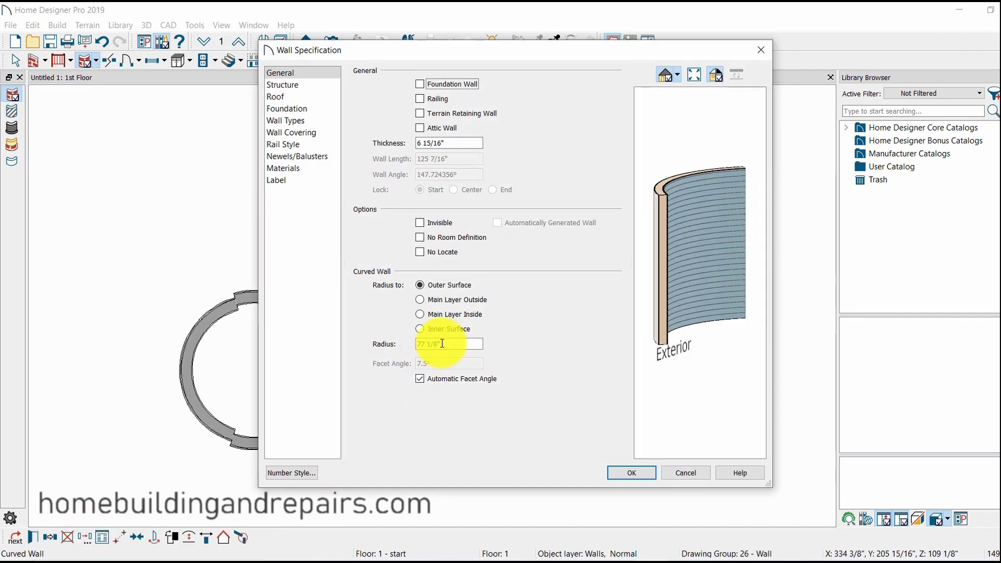
pyautogui.moveTo(438, 344); pyautogui.dragTo(402, 346)
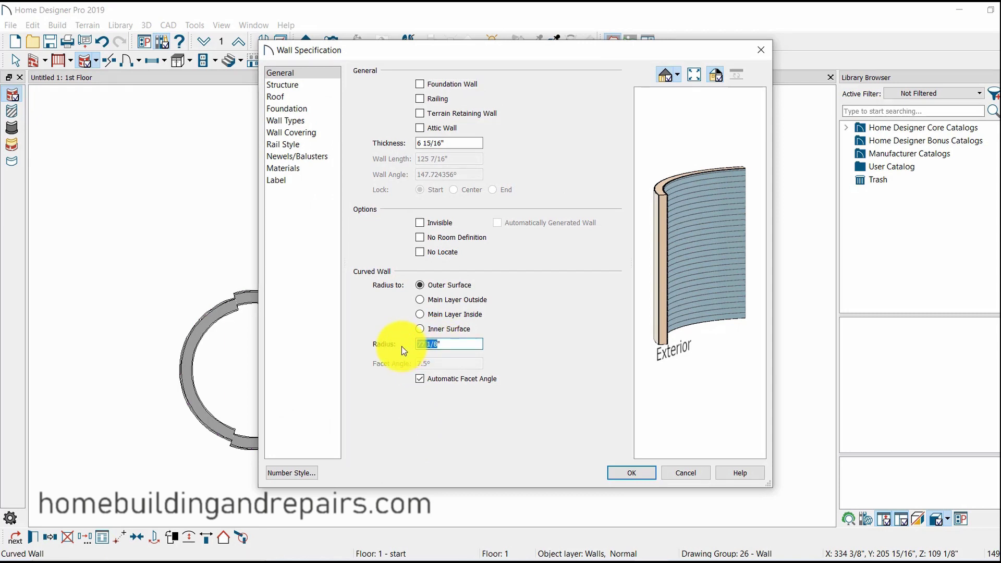
pyautogui.write('72')
pyautogui.click(632, 473)
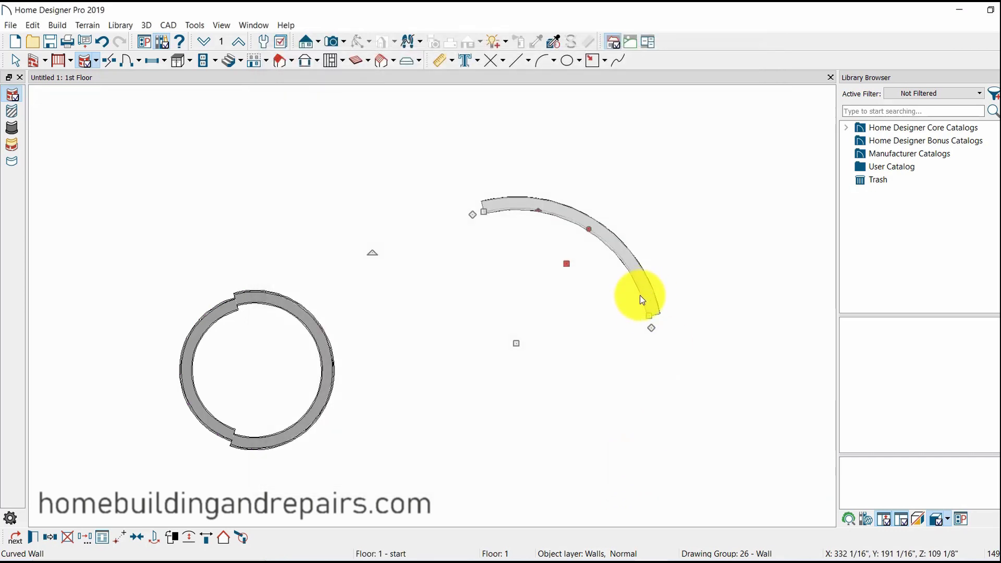
# Step: Lengthen the 72" arc into a near-full circle and break it on its left side
pyautogui.moveTo(651, 316); pyautogui.dragTo(434, 261)
pyautogui.click(116, 61)
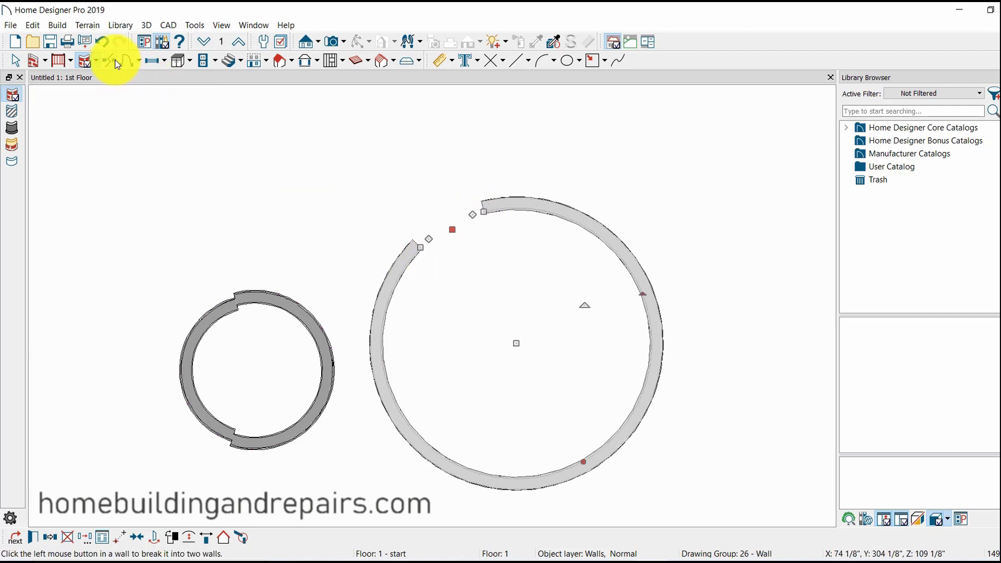
pyautogui.click(384, 299)
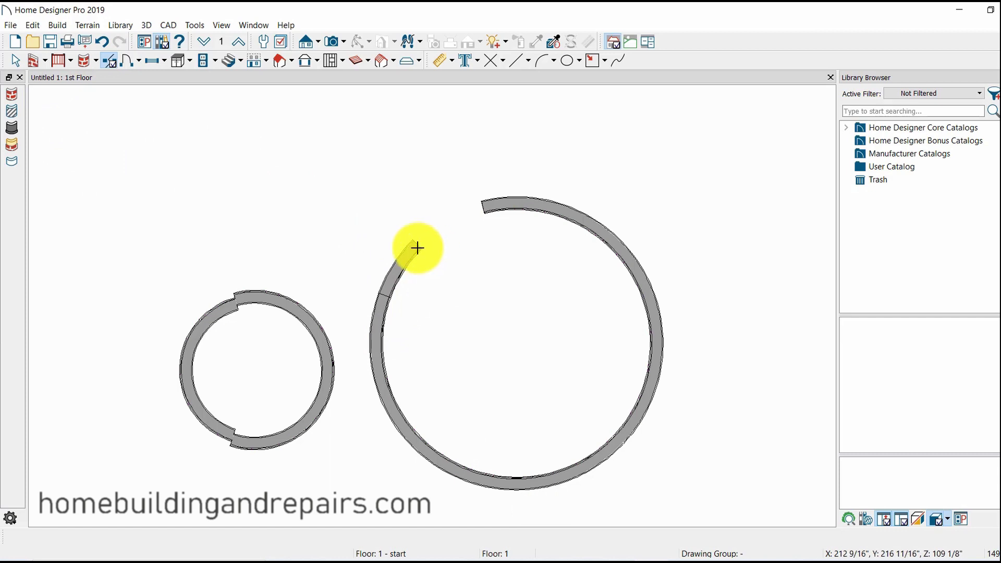
pyautogui.click(13, 61)
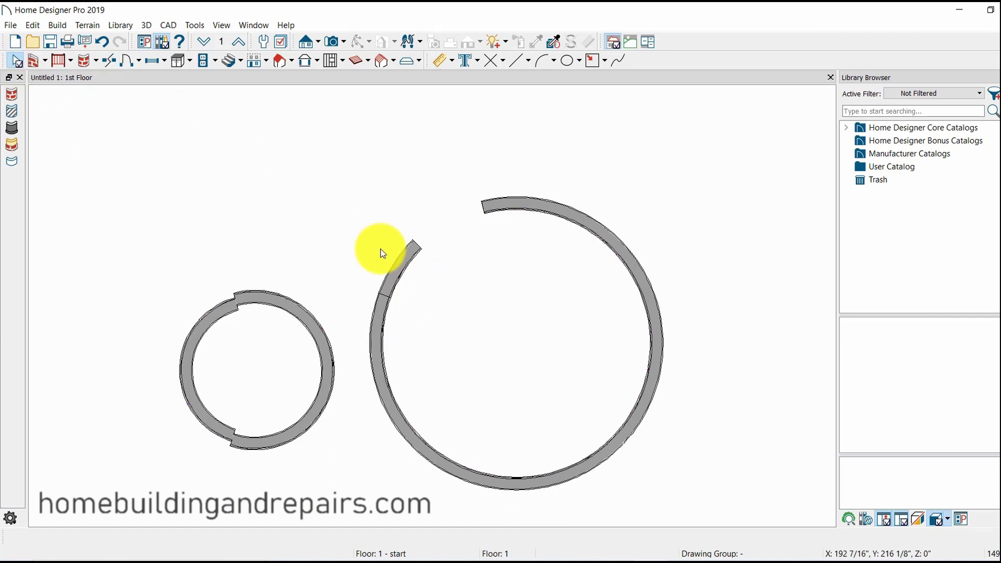
# Step: Extend the short upper-left piece to close the larger circle
pyautogui.doubleClick(398, 257)
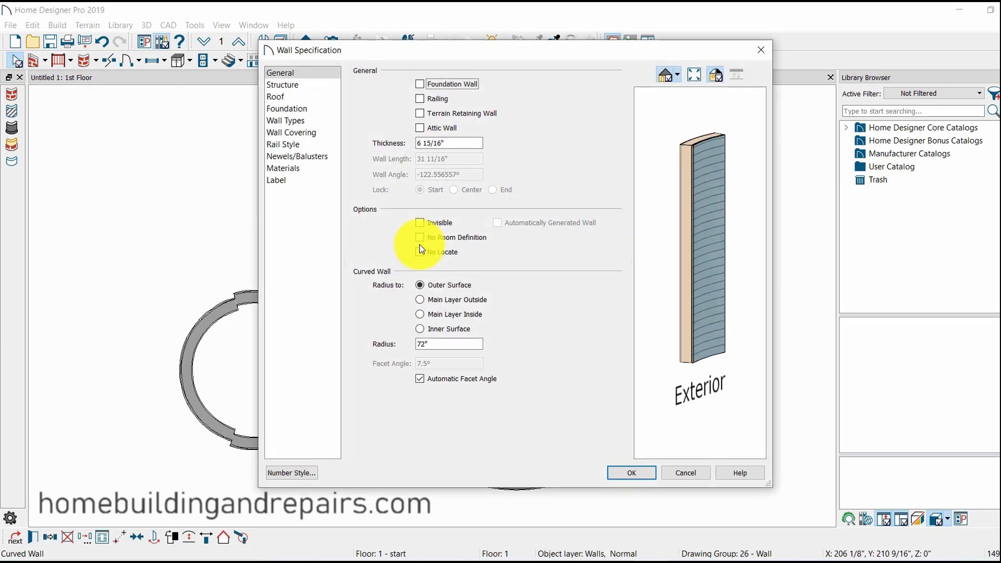
pyautogui.click(693, 471)
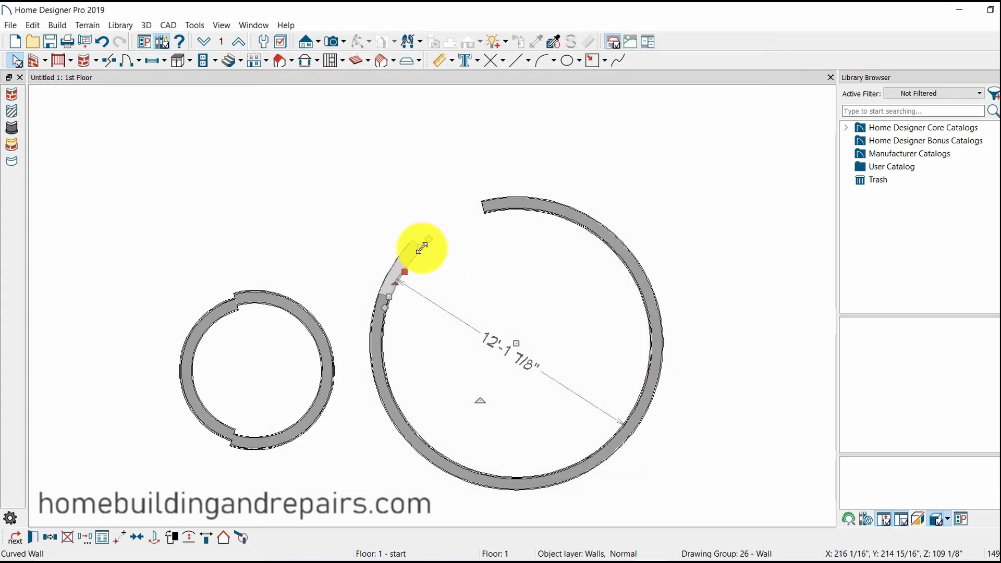
pyautogui.moveTo(434, 241); pyautogui.dragTo(490, 214)
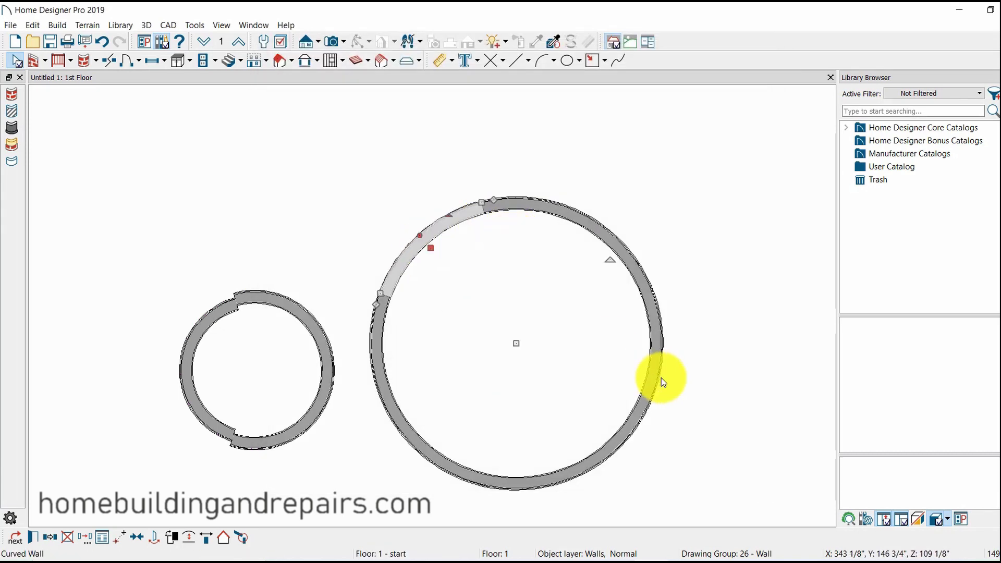
pyautogui.click(671, 440)
pyautogui.moveTo(322, 393); pyautogui.dragTo(130, 279)
pyautogui.click(790, 478)
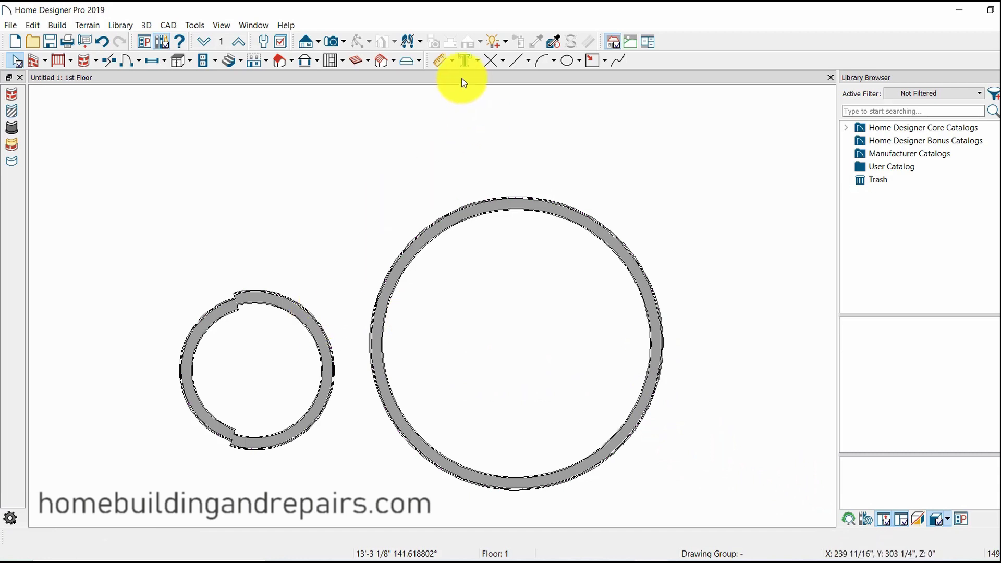
# Step: Measure across the large circle with a manual dimension
pyautogui.click(451, 61)
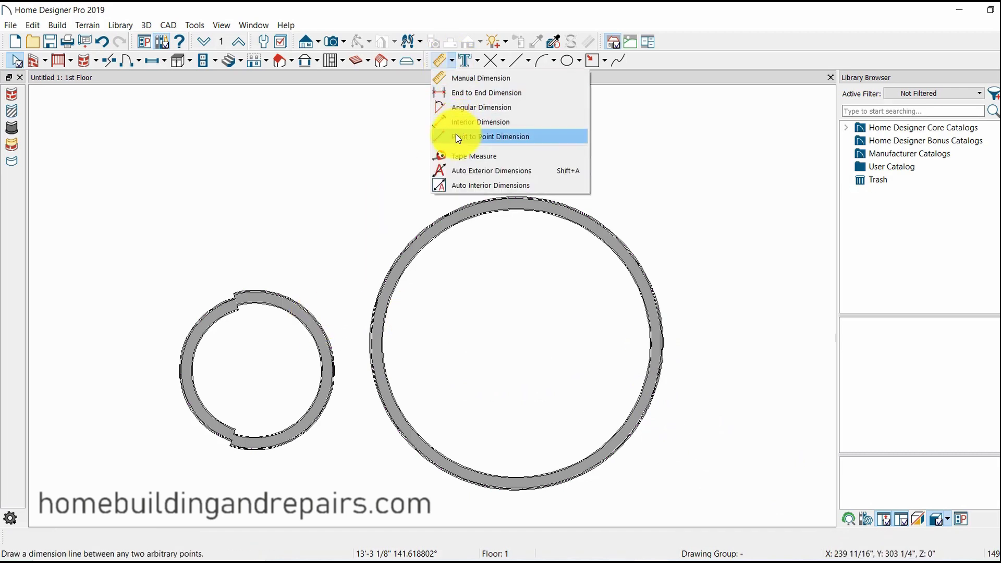
pyautogui.click(460, 80)
pyautogui.moveTo(341, 333); pyautogui.dragTo(675, 353)
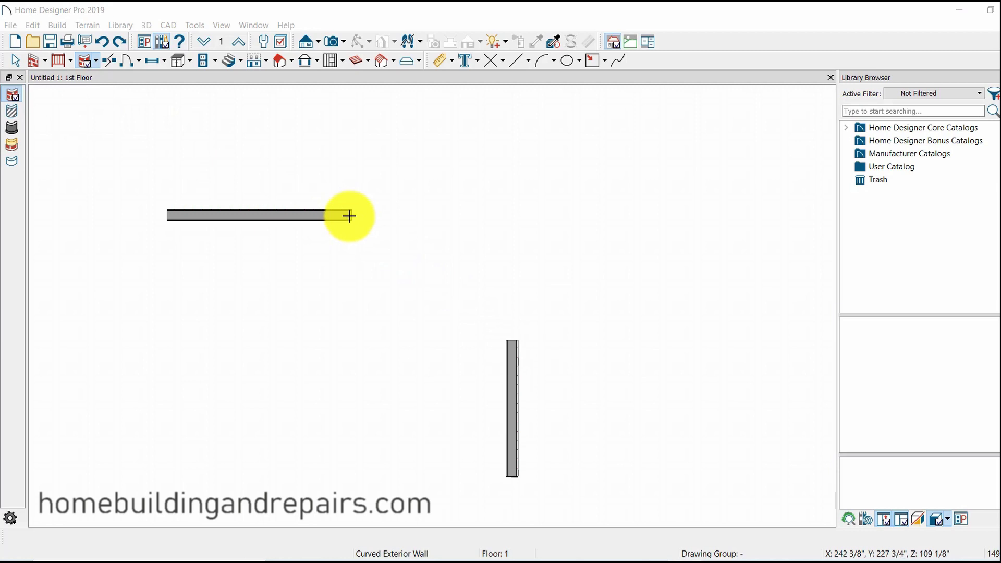
# Step: Draw a curved wall joining the two straight walls, then delete the top wall from the junction warning
pyautogui.moveTo(350, 215); pyautogui.dragTo(517, 341)
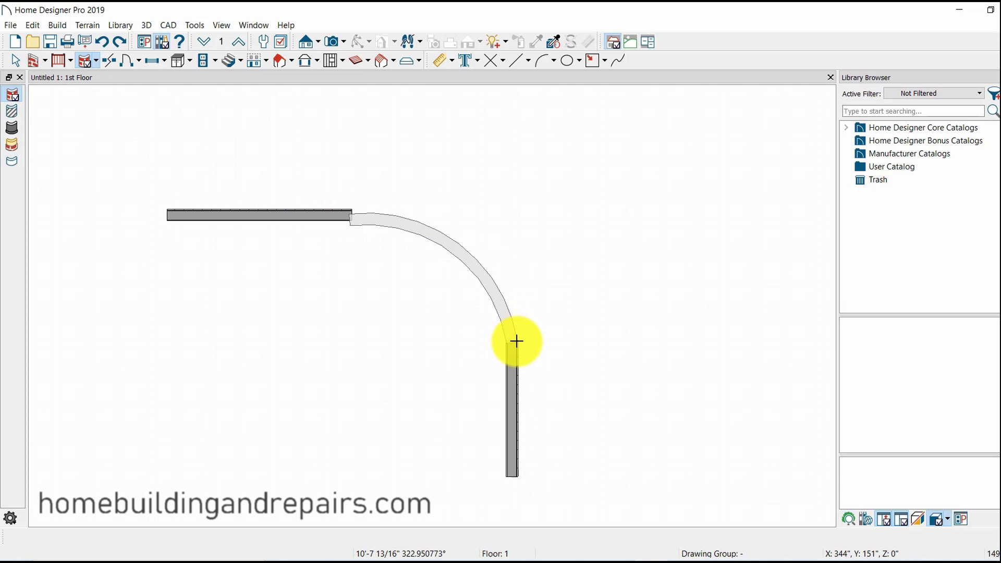
pyautogui.moveTo(516, 342); pyautogui.dragTo(517, 341)
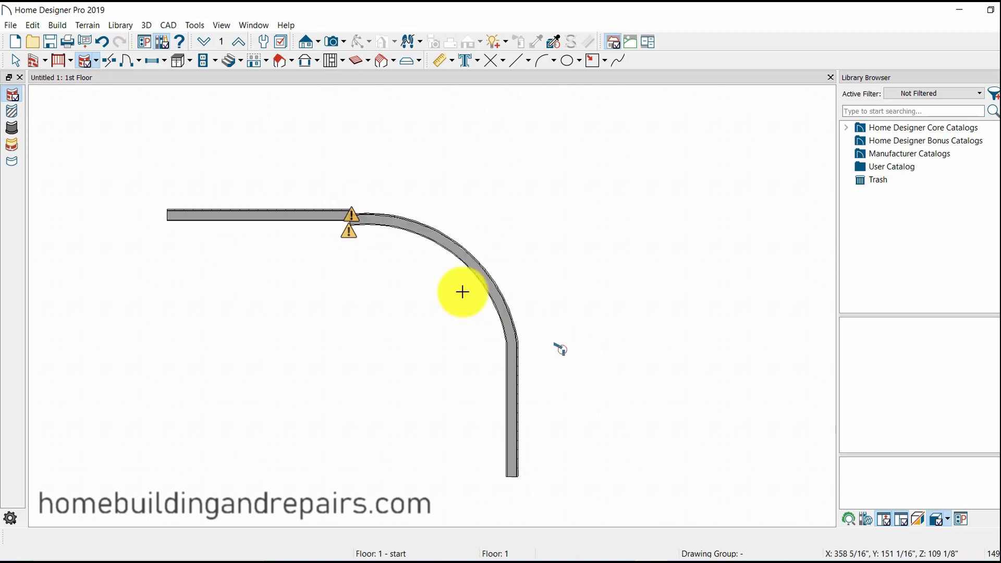
pyautogui.rightClick(349, 218)
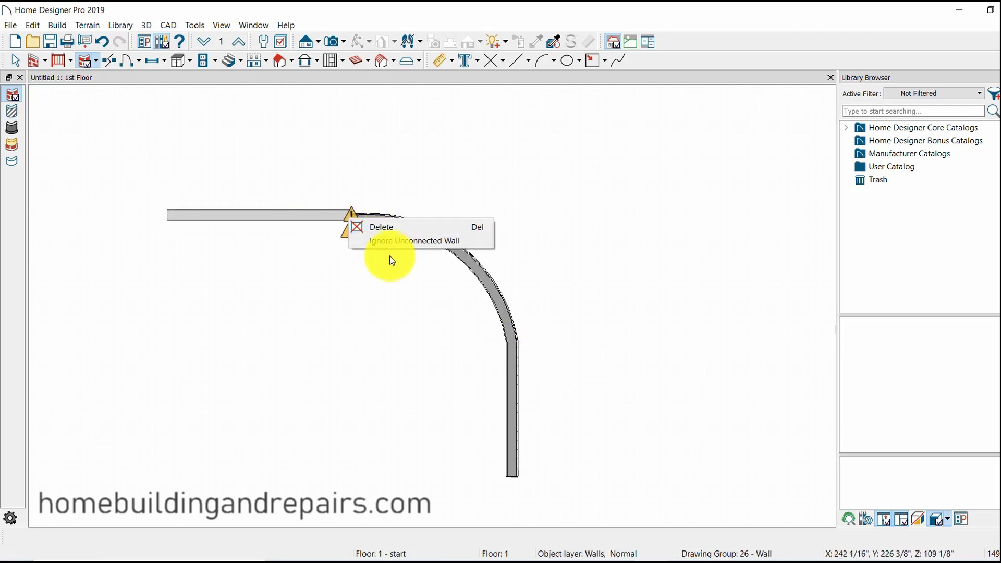
pyautogui.click(384, 230)
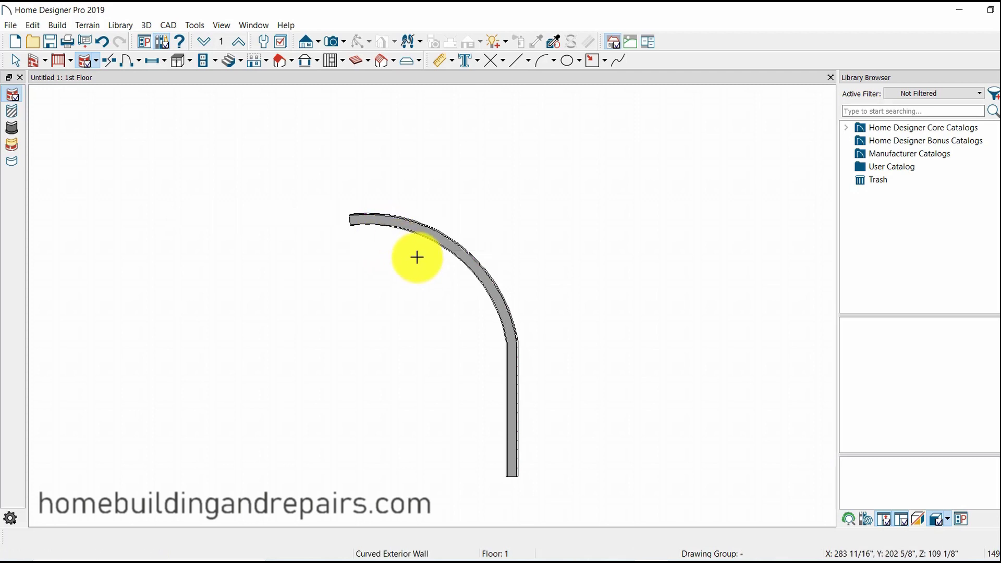
# Step: Undo the top wall's deletion and delete the curved wall instead
pyautogui.hotkey('ctrl', 'z')
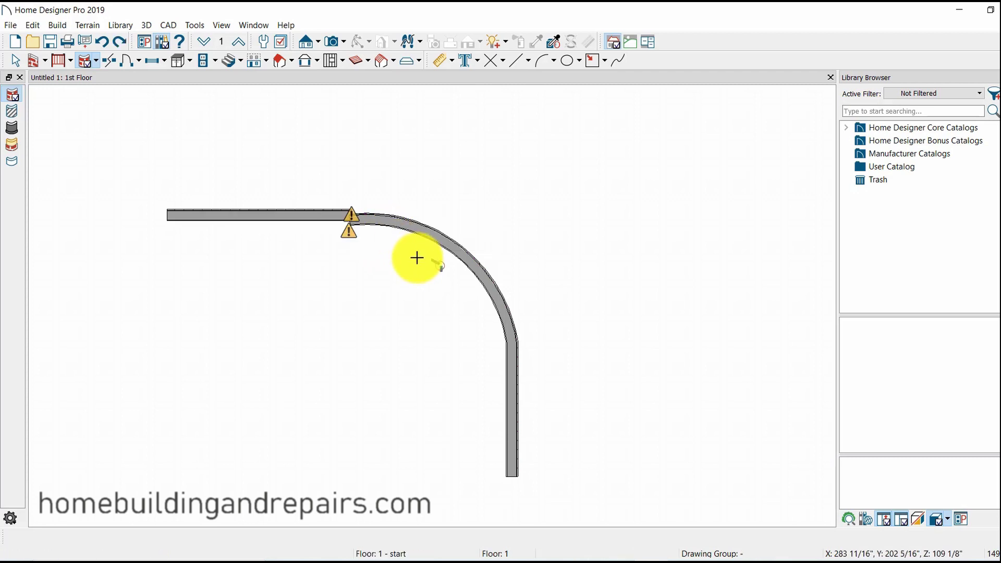
pyautogui.click(455, 256)
pyautogui.press('Delete')
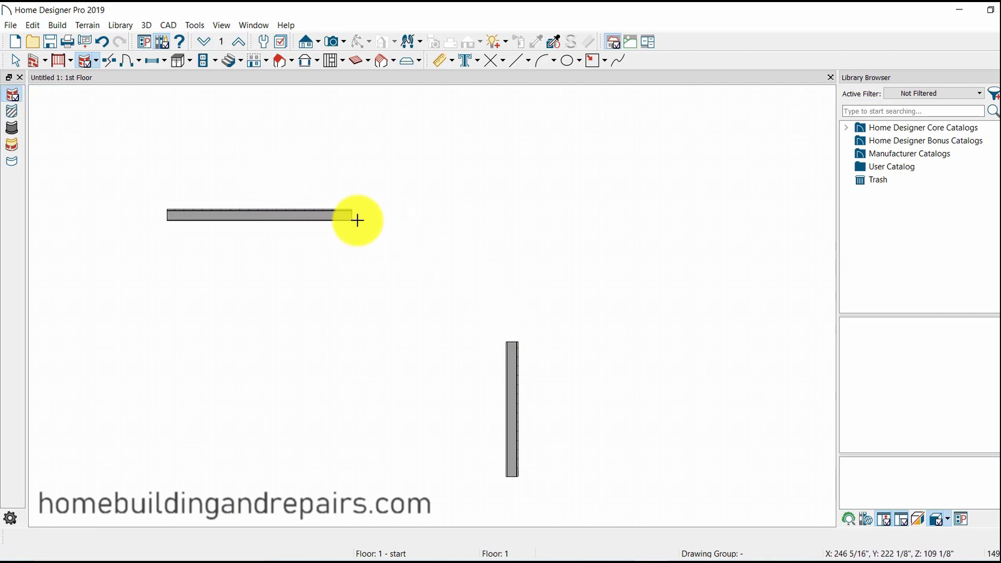
# Step: Sweep a curved wall from the top wall's end to the vertical wall and shape it into a quarter circle
pyautogui.moveTo(352, 211); pyautogui.dragTo(514, 343)
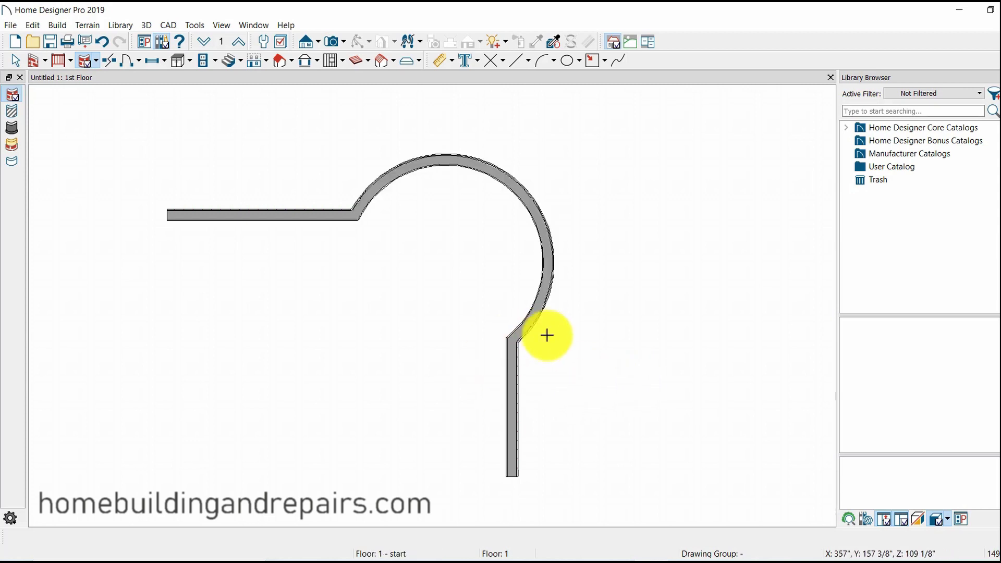
pyautogui.press('space')
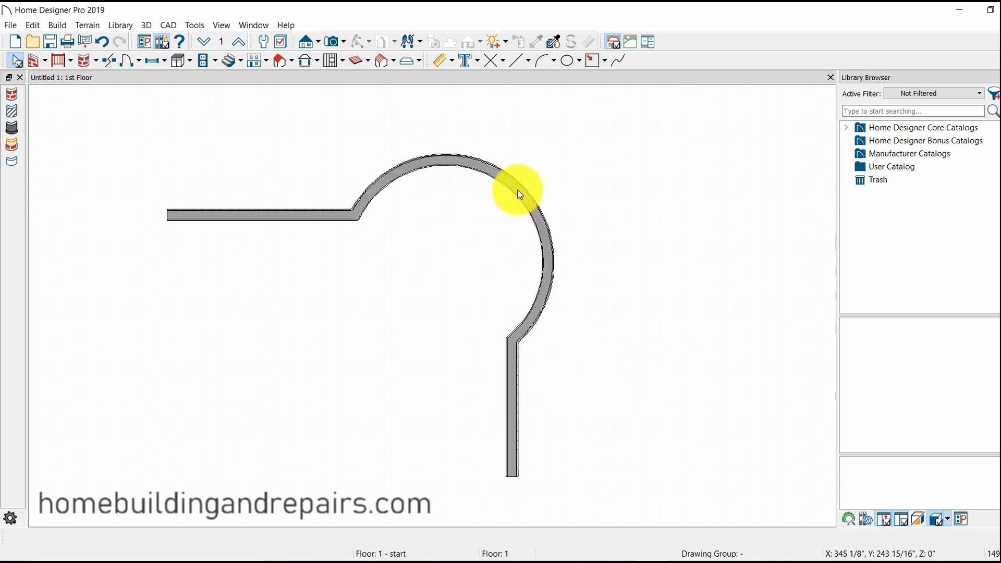
pyautogui.click(547, 250)
pyautogui.moveTo(552, 259); pyautogui.dragTo(494, 293)
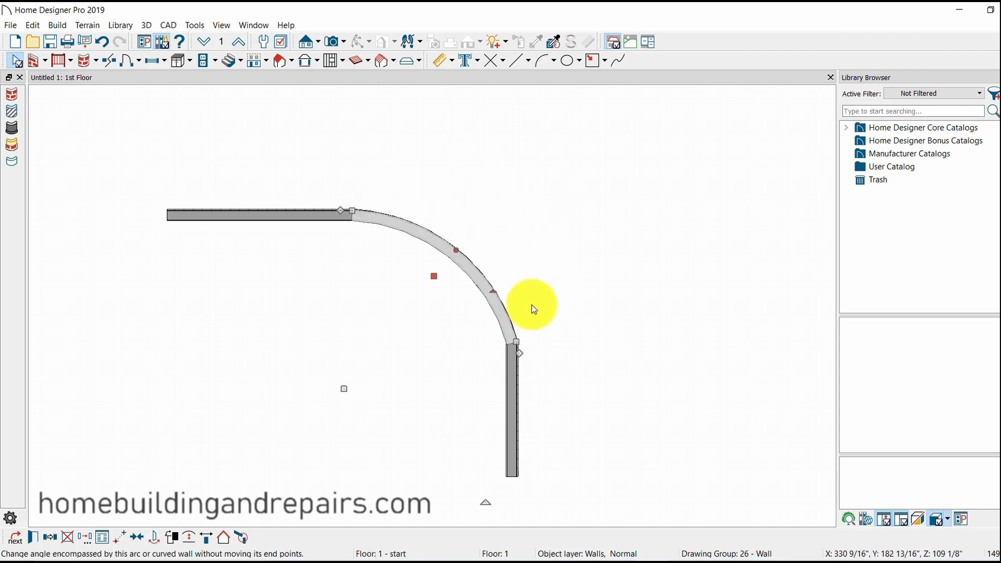
pyautogui.click(647, 360)
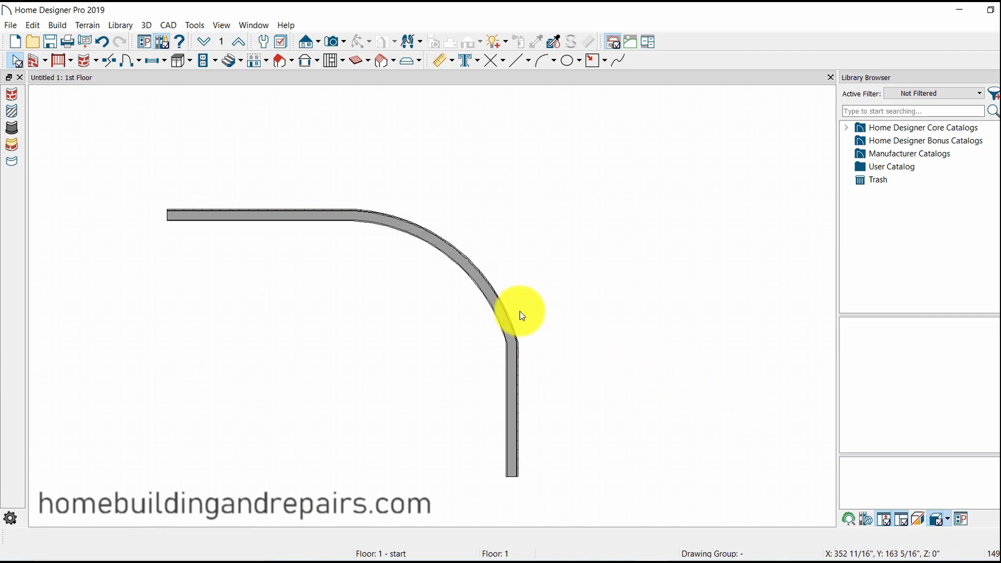
# Step: Adjust the arc's curvature, bending it inward and then into a large leftward bulge
pyautogui.click(471, 269)
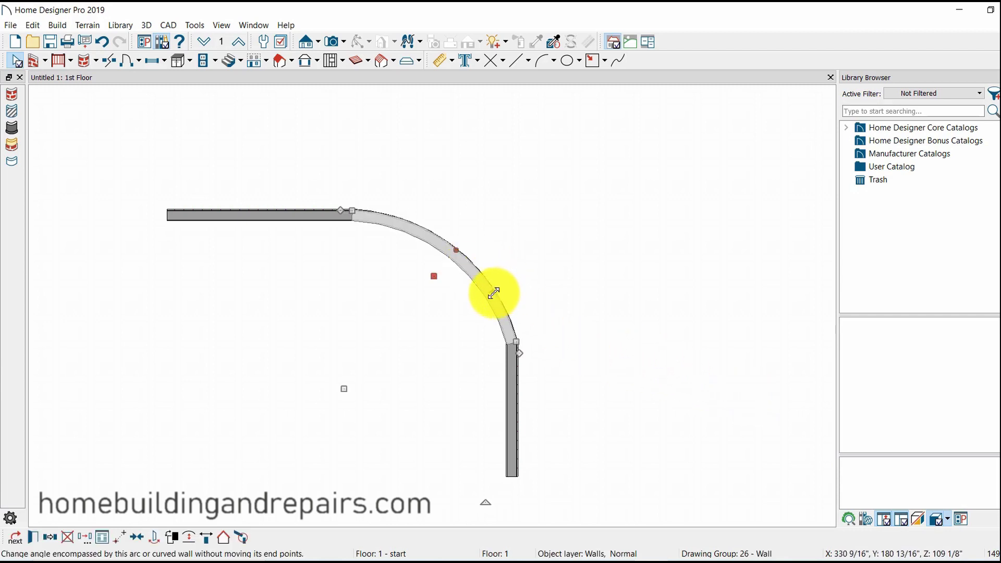
pyautogui.moveTo(493, 294); pyautogui.dragTo(464, 314)
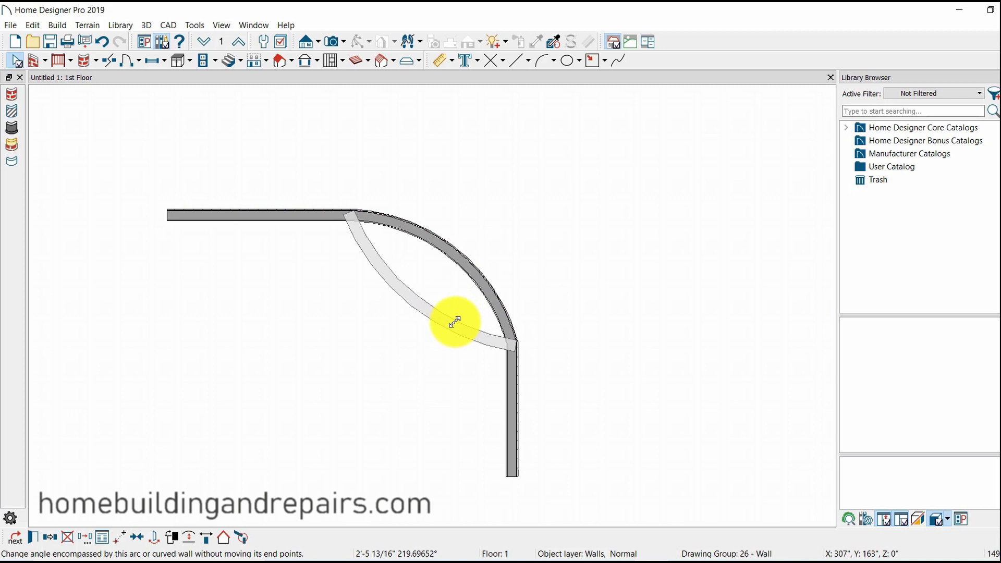
pyautogui.moveTo(455, 322); pyautogui.dragTo(456, 326)
pyautogui.click(622, 370)
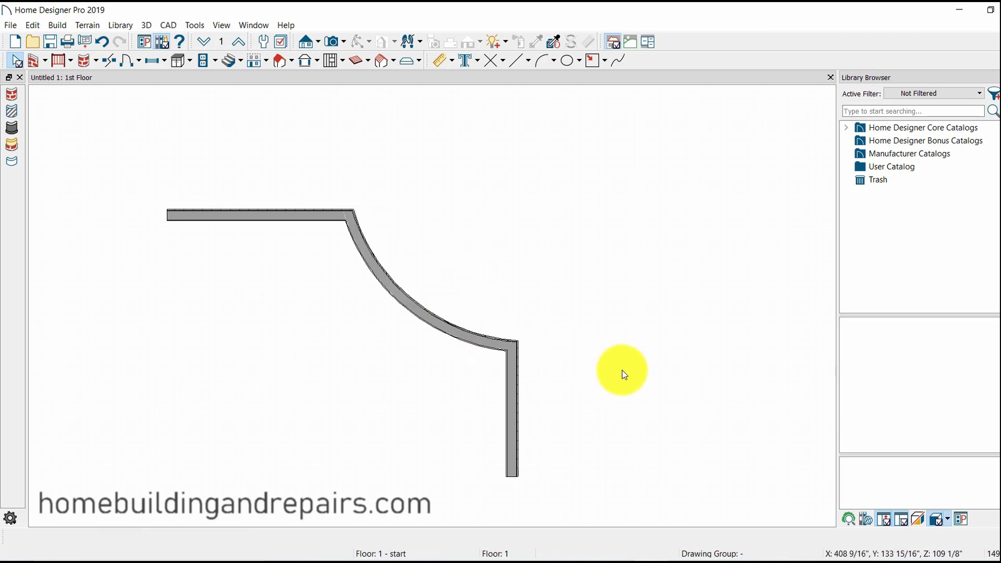
pyautogui.click(427, 318)
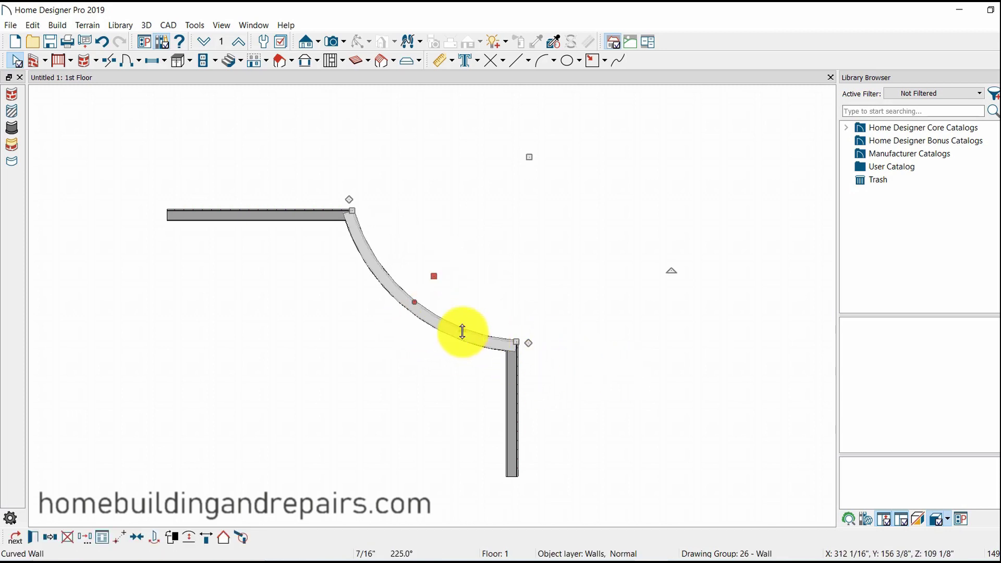
pyautogui.moveTo(458, 335); pyautogui.dragTo(290, 328)
pyautogui.click(671, 416)
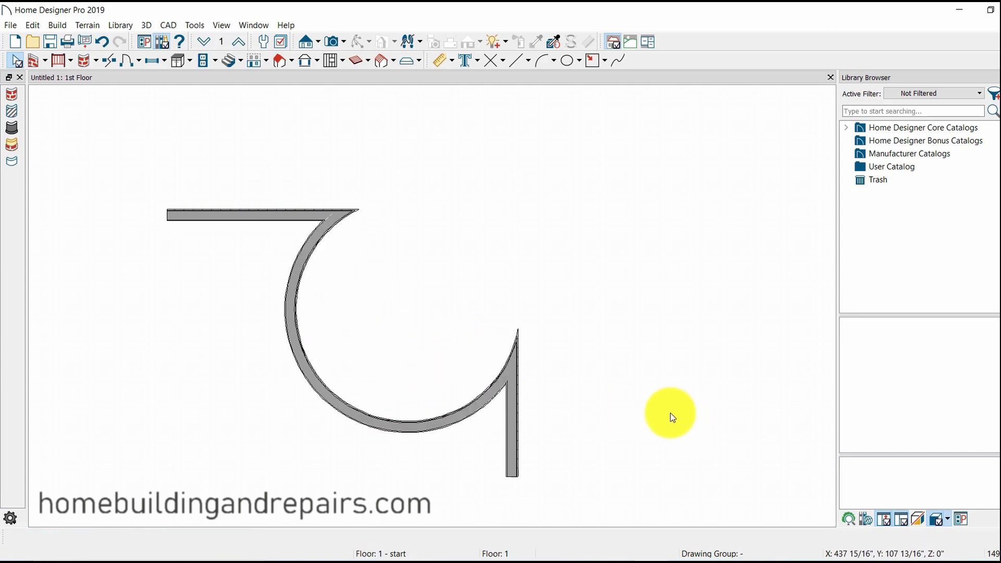
# Step: Reshape the curved wall back into a quarter-circle corner
pyautogui.click(365, 415)
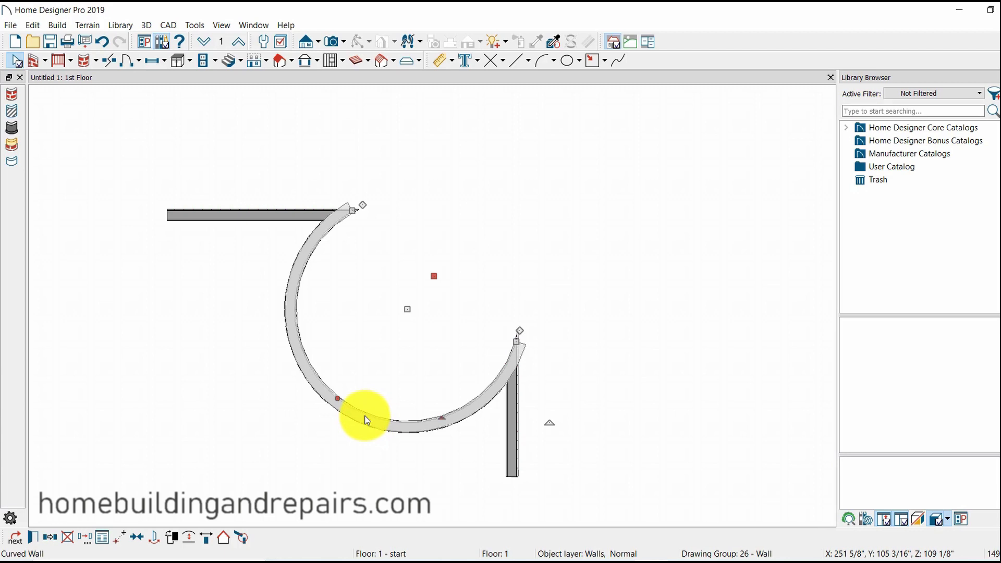
pyautogui.moveTo(442, 418); pyautogui.dragTo(515, 315)
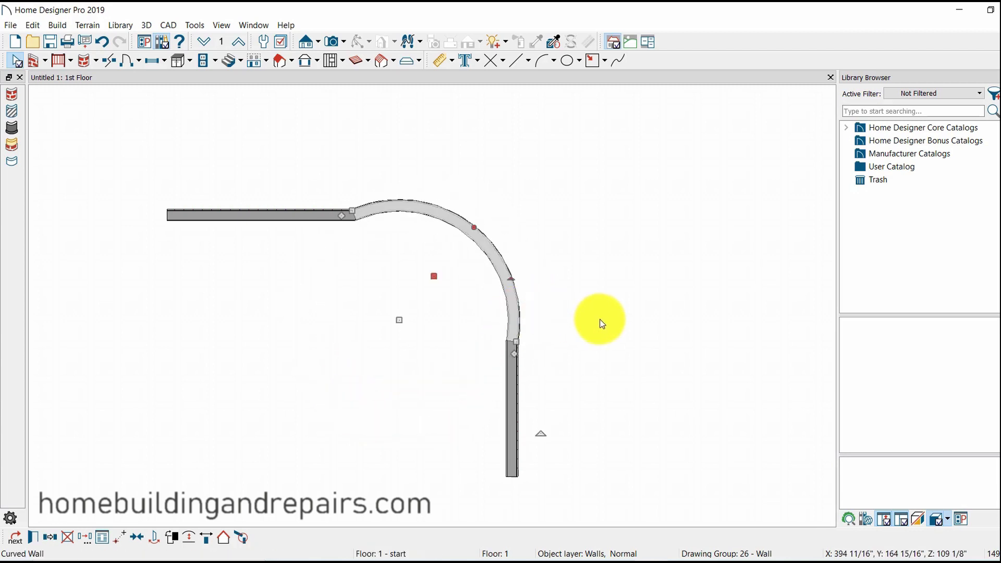
pyautogui.moveTo(512, 281); pyautogui.dragTo(501, 292)
pyautogui.click(574, 313)
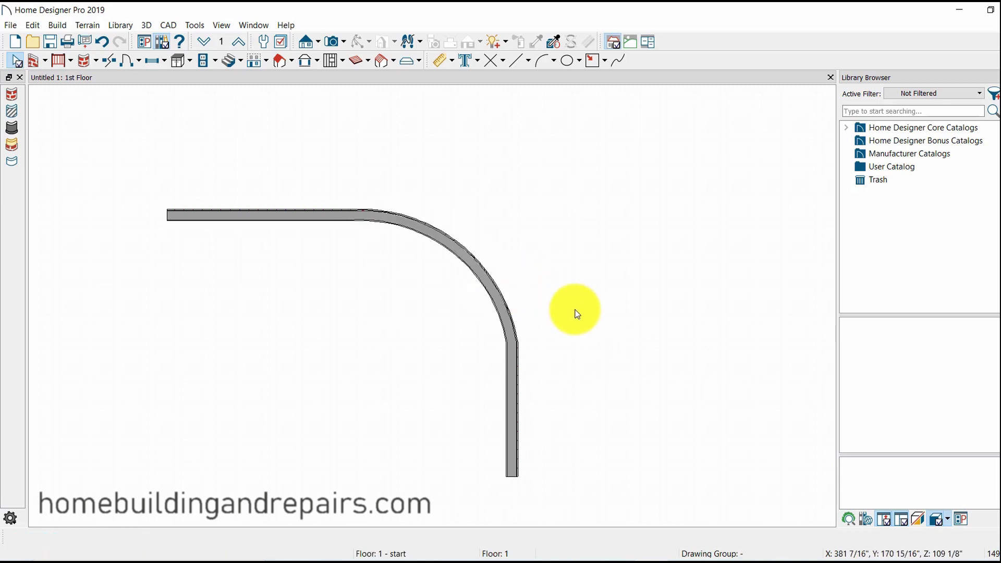
pyautogui.click(495, 289)
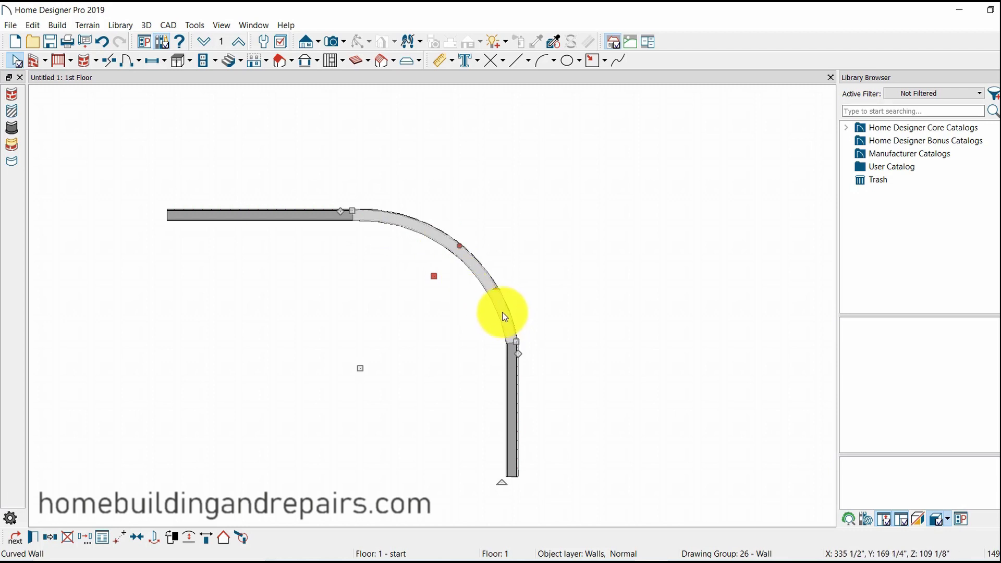
# Step: Set the curved corner wall's radius to 85" in Wall Specification
pyautogui.click(34, 535)
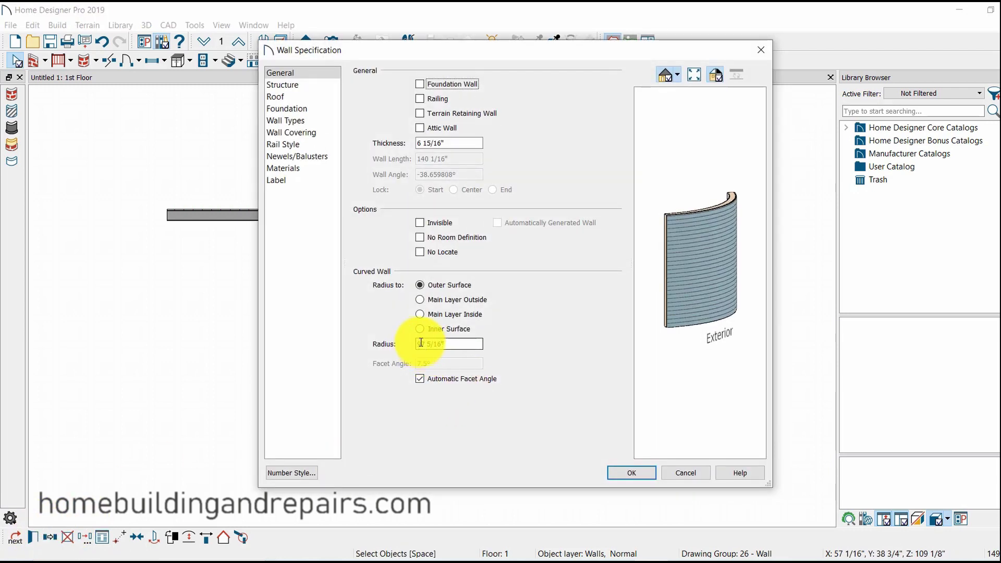
pyautogui.moveTo(441, 345); pyautogui.dragTo(417, 348)
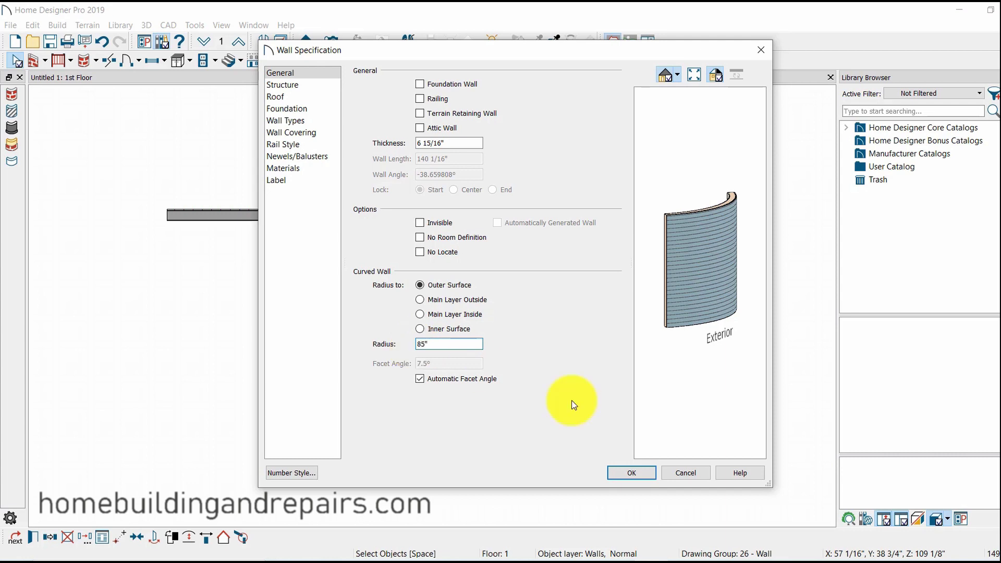
pyautogui.click(641, 475)
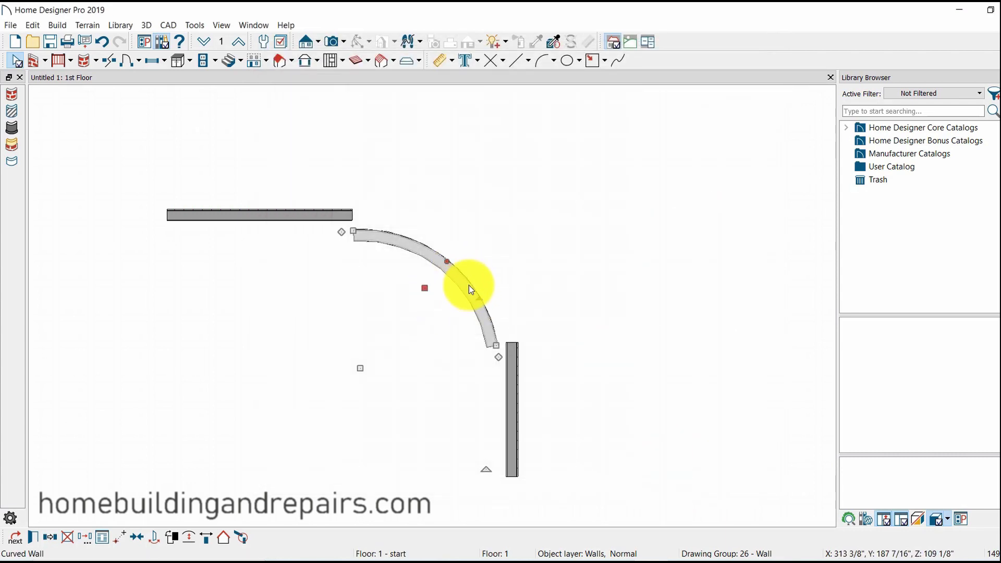
# Step: Move the vertical wall left and the top wall down so both meet the 85" arc
pyautogui.click(512, 361)
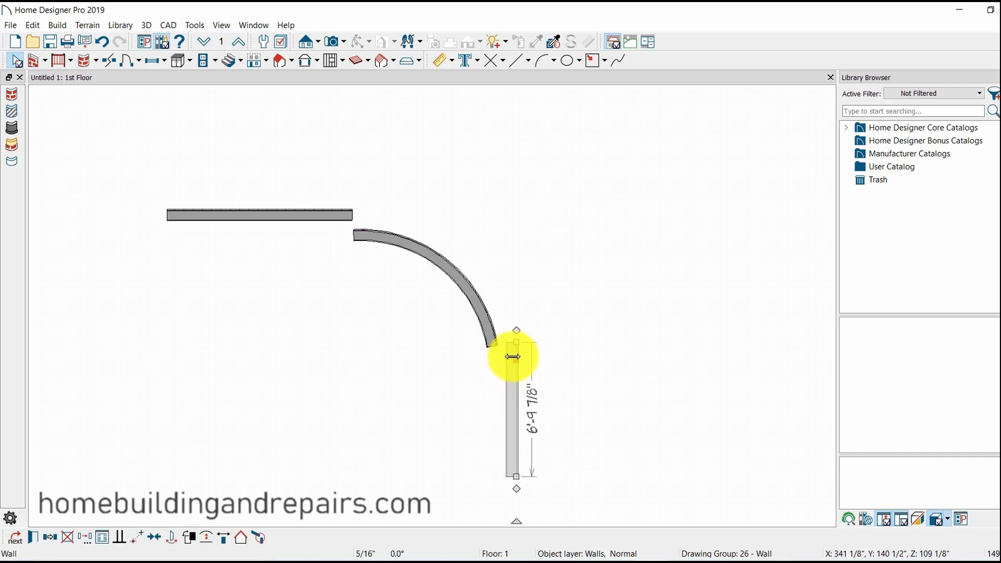
pyautogui.moveTo(516, 358); pyautogui.dragTo(496, 360)
pyautogui.click(612, 378)
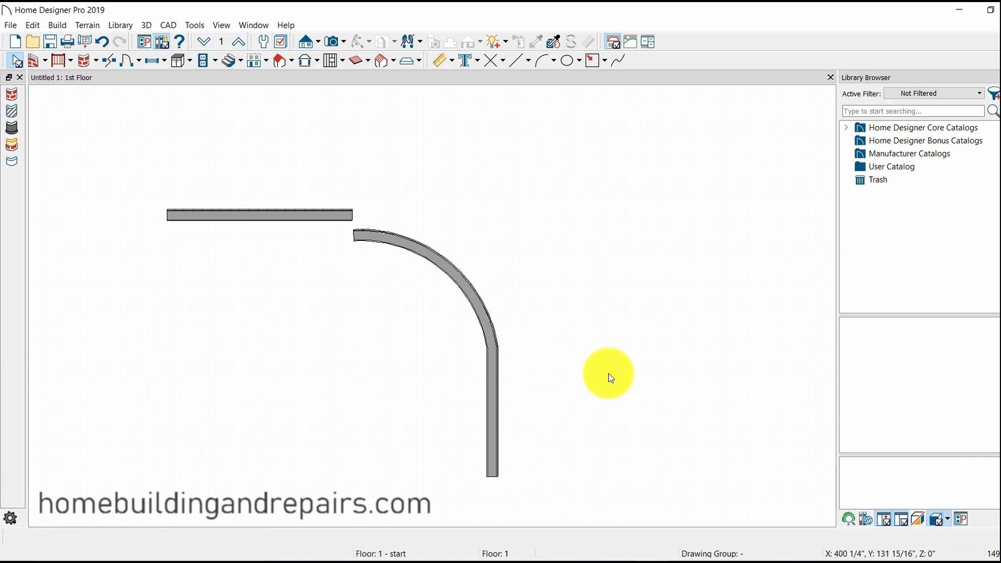
pyautogui.click(297, 215)
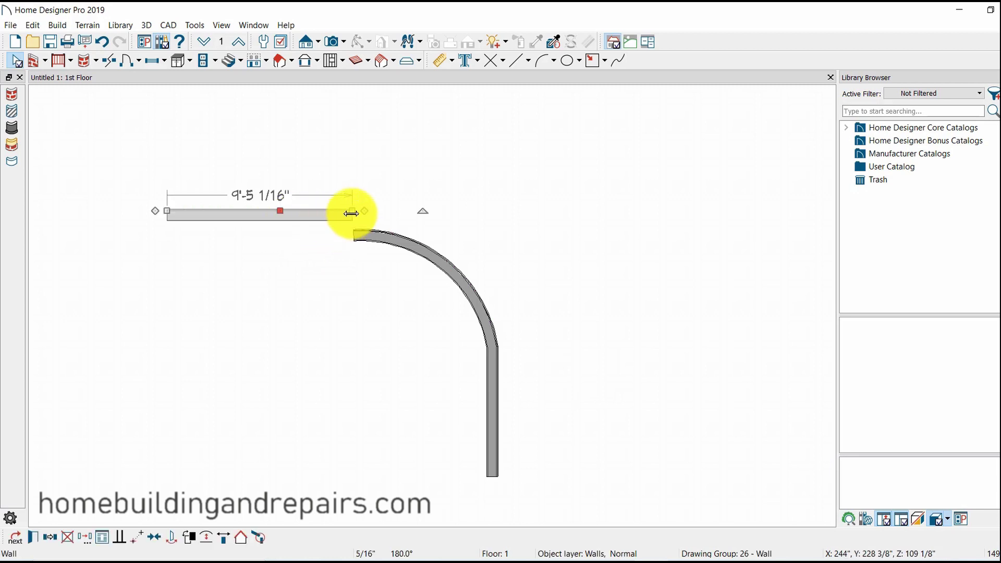
pyautogui.moveTo(280, 212); pyautogui.dragTo(272, 232)
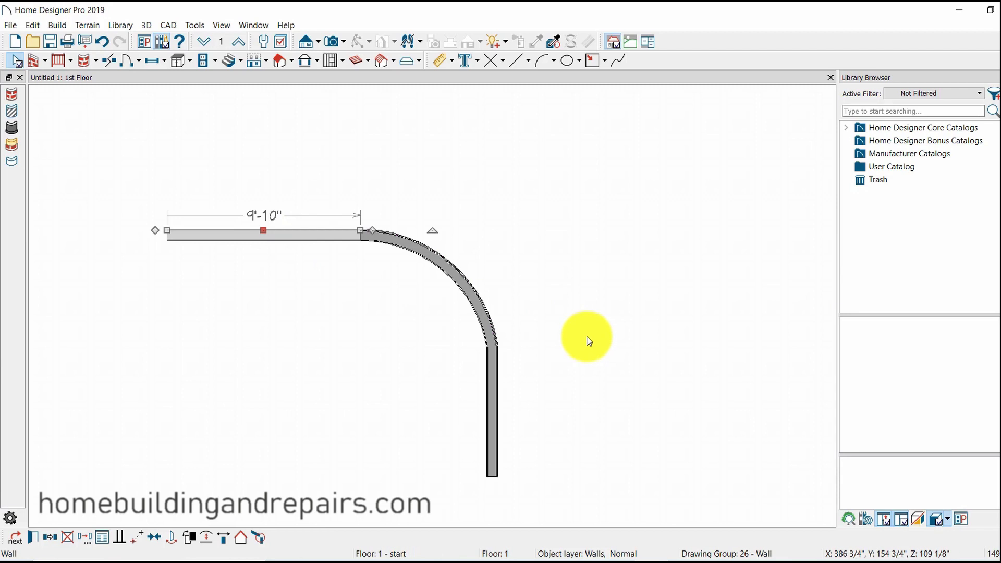
pyautogui.click(587, 340)
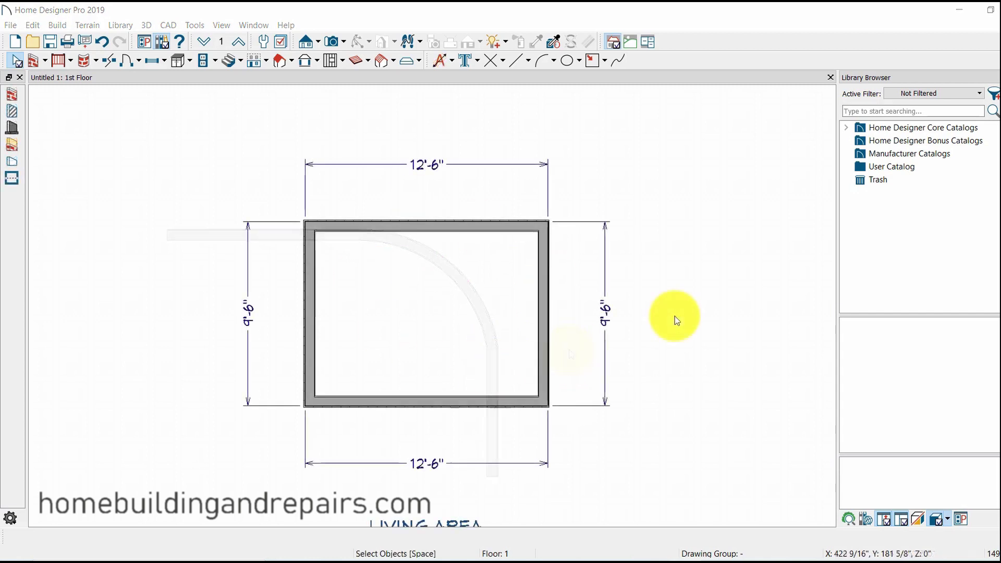
# Step: Delete the 12'-6" room's top wall, leaving a three-sided U
pyautogui.click(415, 228)
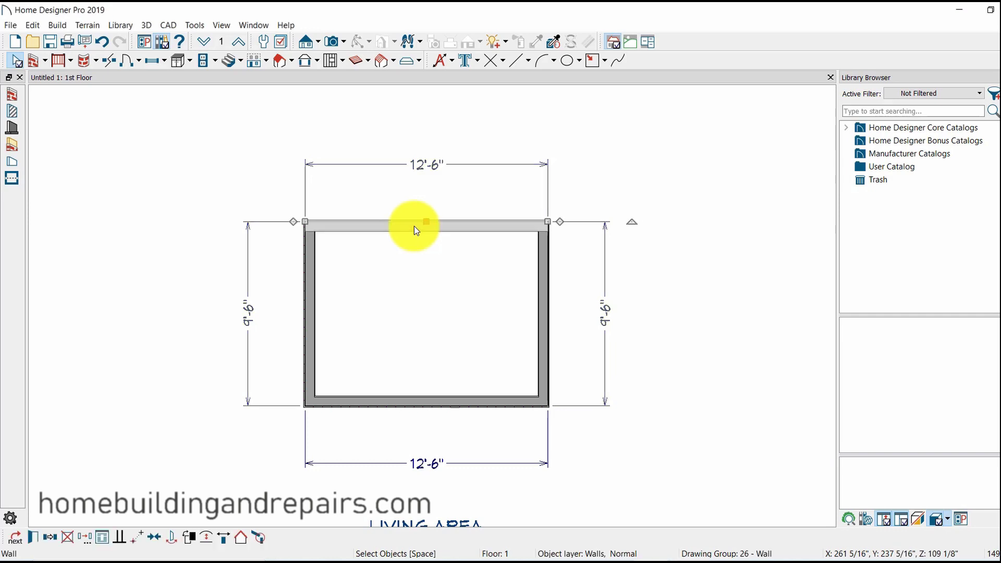
pyautogui.press('Delete')
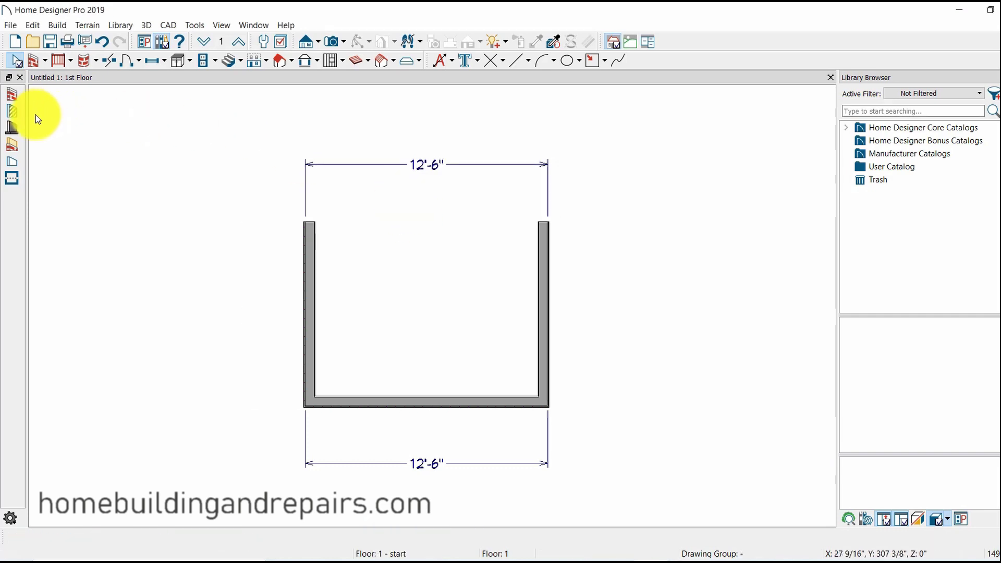
# Step: Draw a curved wall arching from the left side wall's top end to the right one's
pyautogui.click(84, 61)
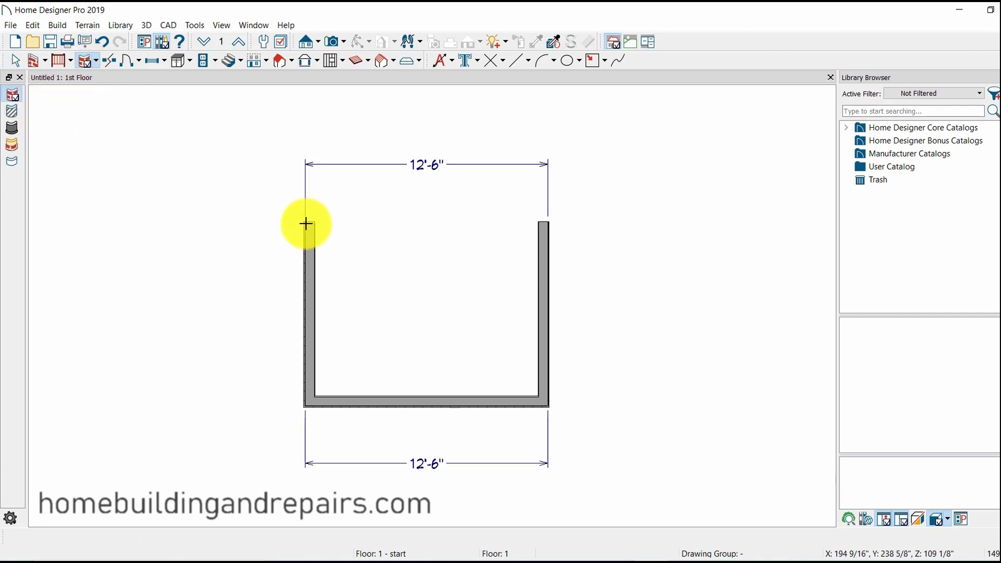
pyautogui.moveTo(305, 223); pyautogui.dragTo(549, 222)
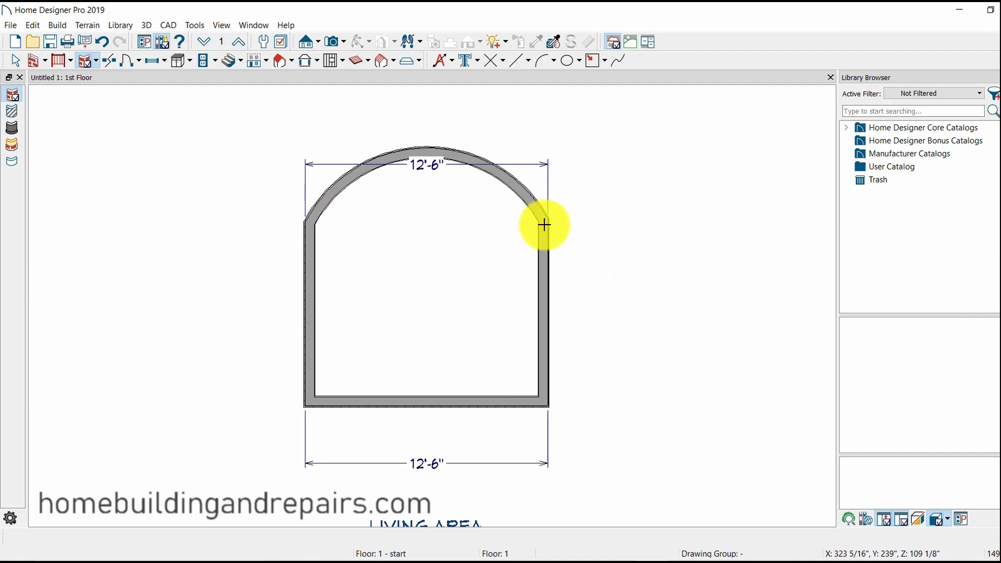
# Step: Draw a horizontal CAD reference line across the arch's base, extending past both side walls
pyautogui.click(518, 60)
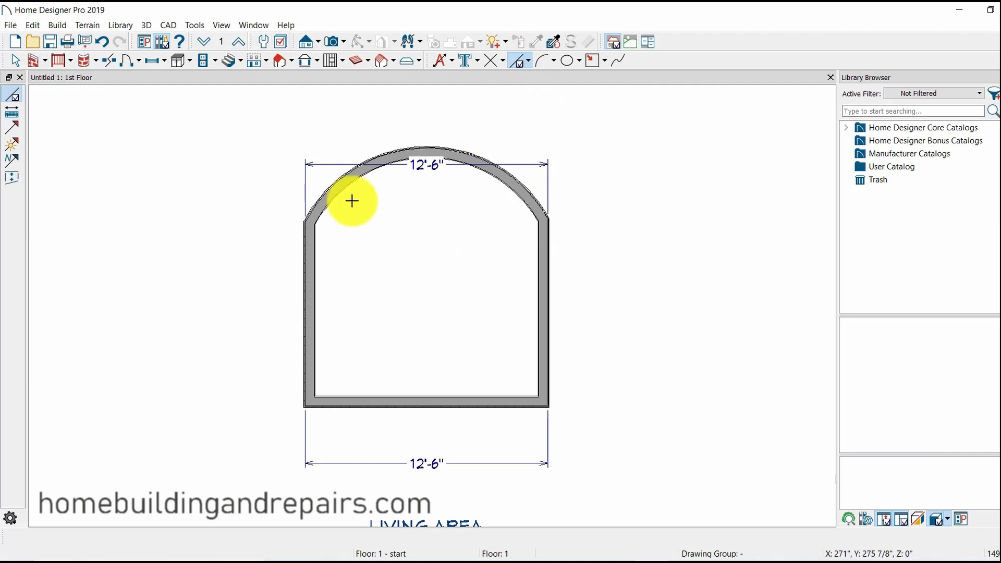
pyautogui.moveTo(257, 224); pyautogui.dragTo(596, 233)
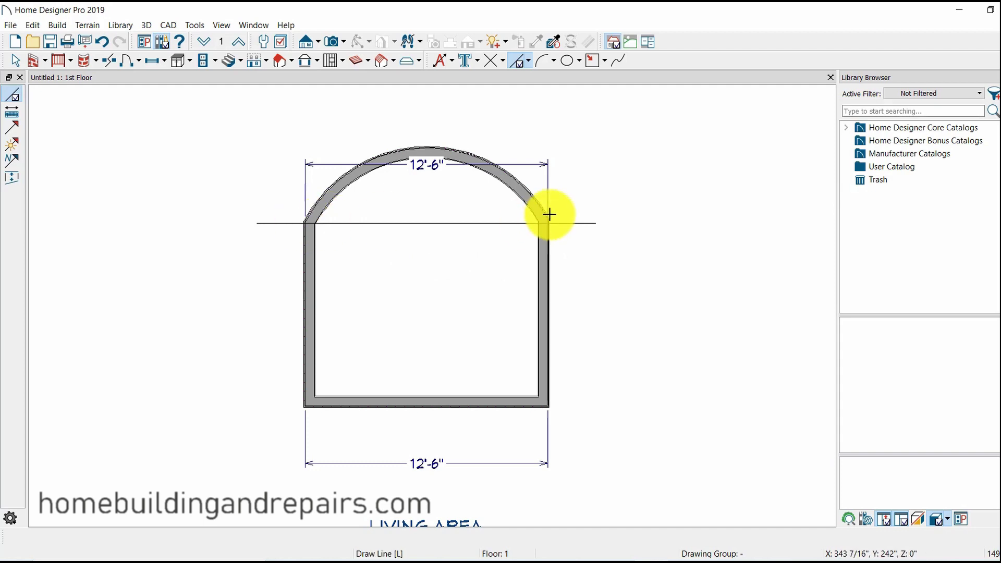
pyautogui.press('space')
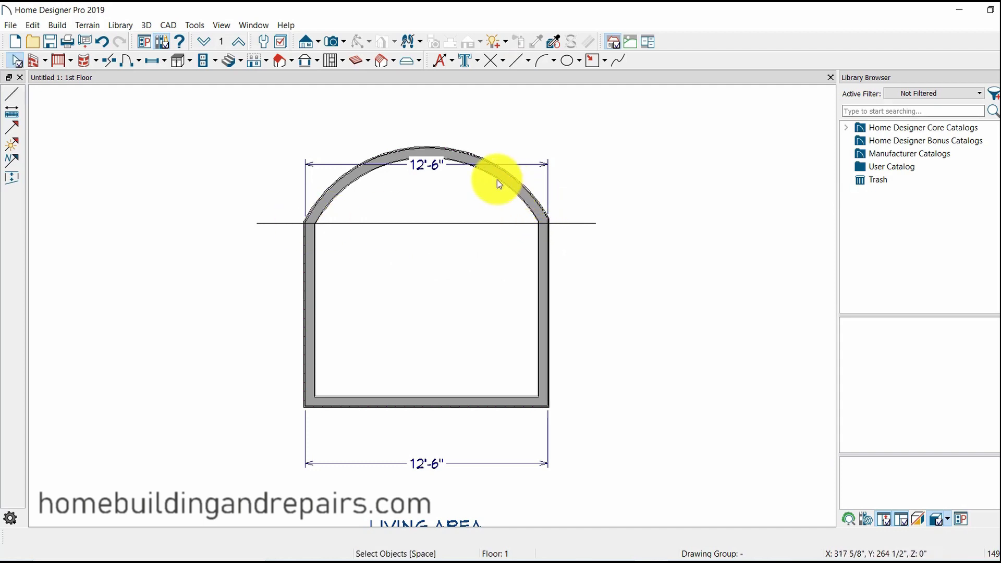
# Step: Set the arched top wall's radius to 88" in Wall Specification
pyautogui.click(515, 188)
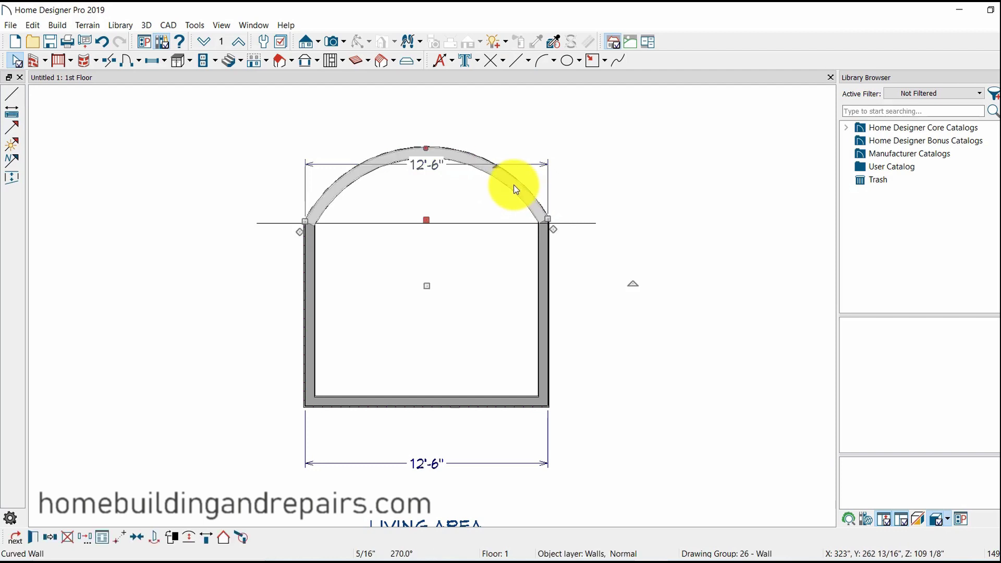
pyautogui.doubleClick(512, 185)
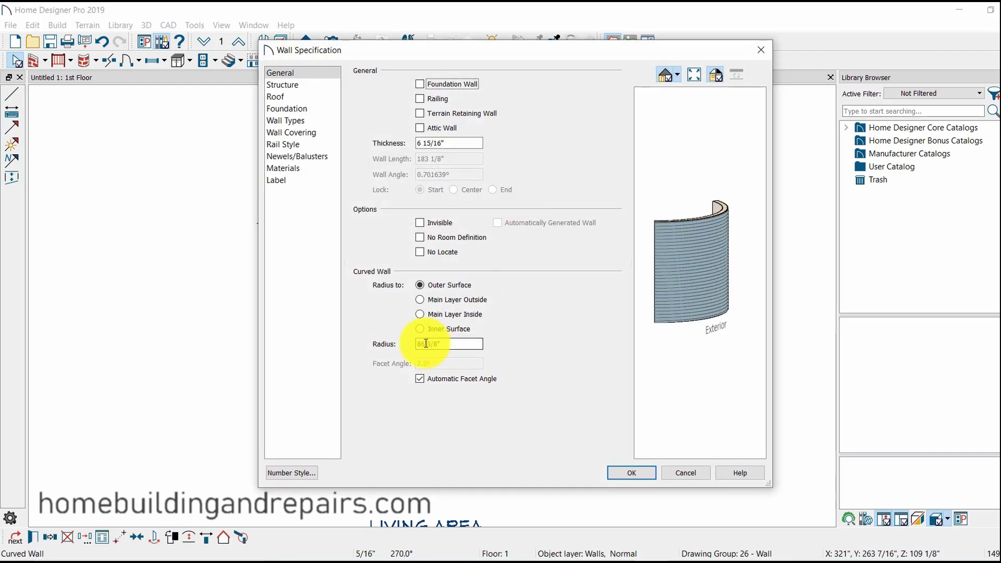
pyautogui.moveTo(422, 345); pyautogui.dragTo(466, 364)
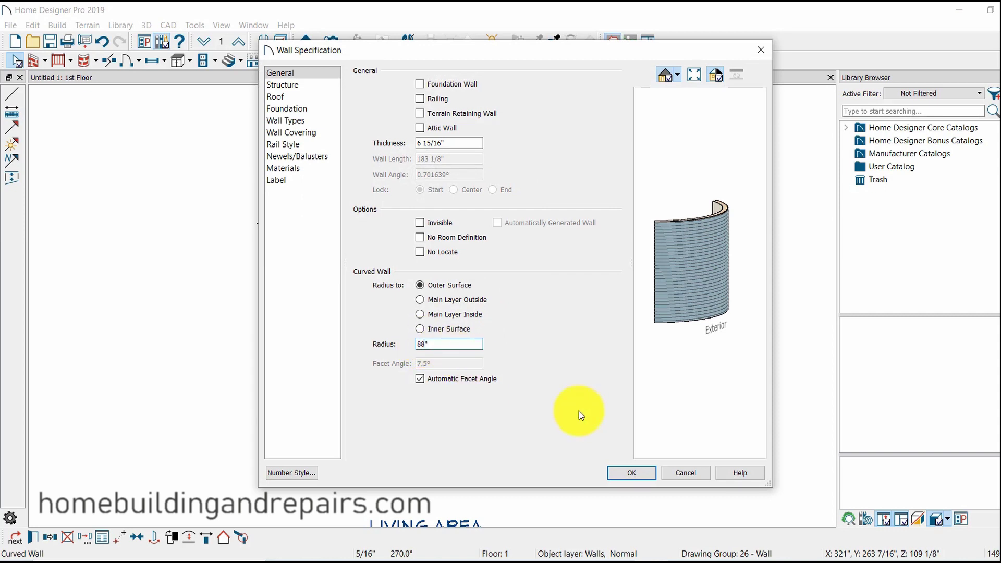
pyautogui.click(632, 473)
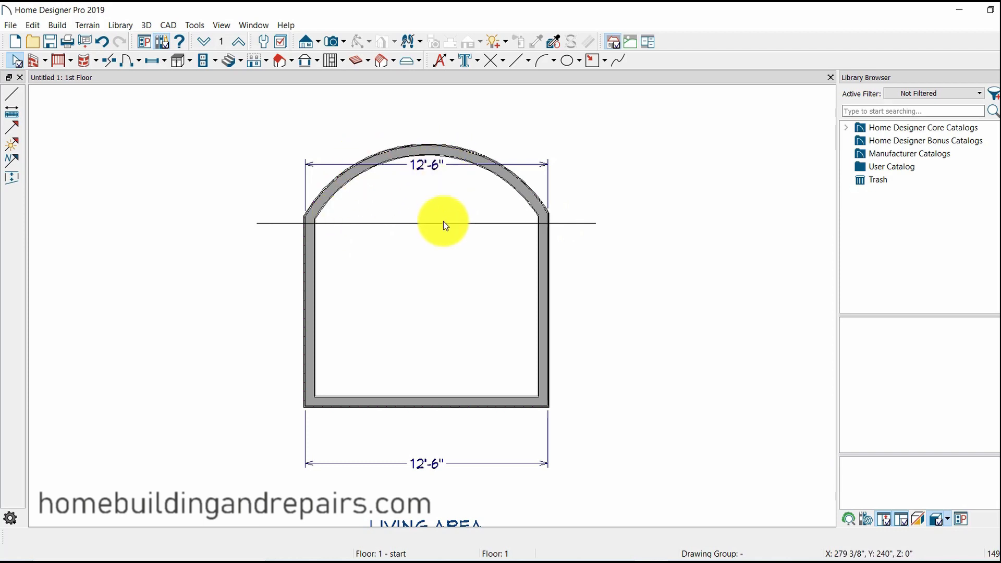
# Step: Move the 88" arched wall down so its ends rest on the side walls at the reference line
pyautogui.click(468, 164)
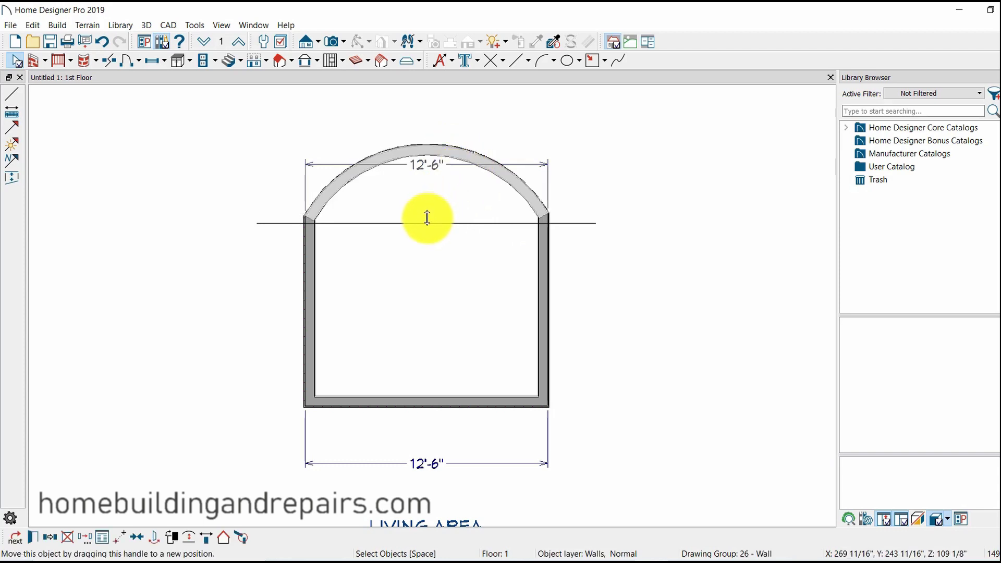
pyautogui.moveTo(426, 219); pyautogui.dragTo(427, 221)
pyautogui.click(591, 261)
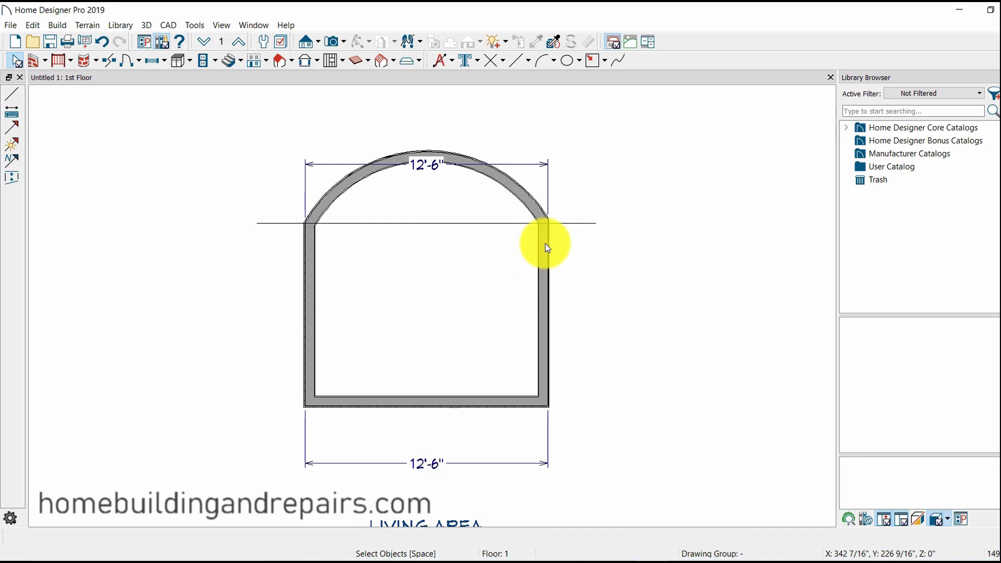
# Step: Undo back to the straight top wall and convert it to an arc with Change Line/Arc
pyautogui.hotkey('ctrl', 'z')
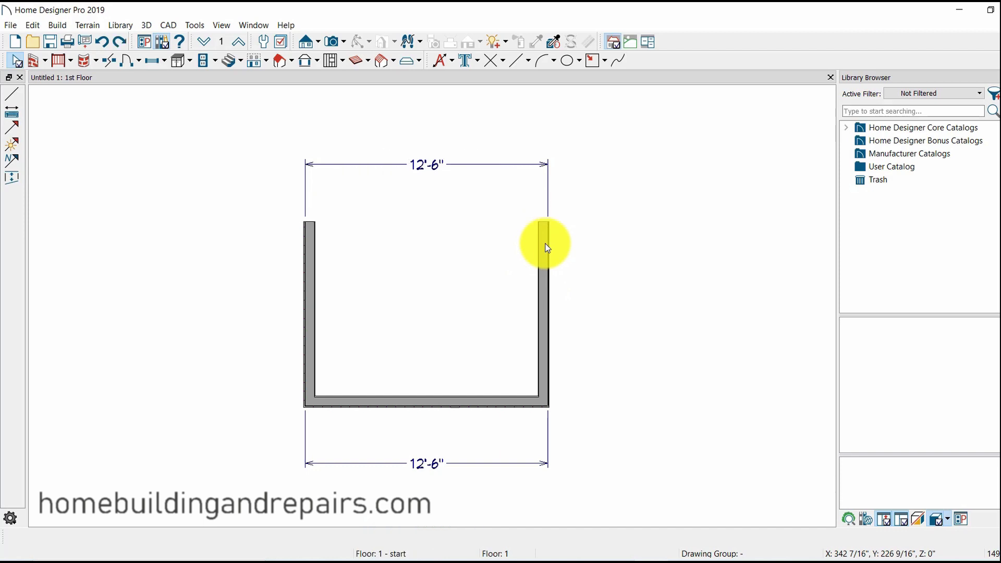
pyautogui.hotkey('ctrl', 'z')
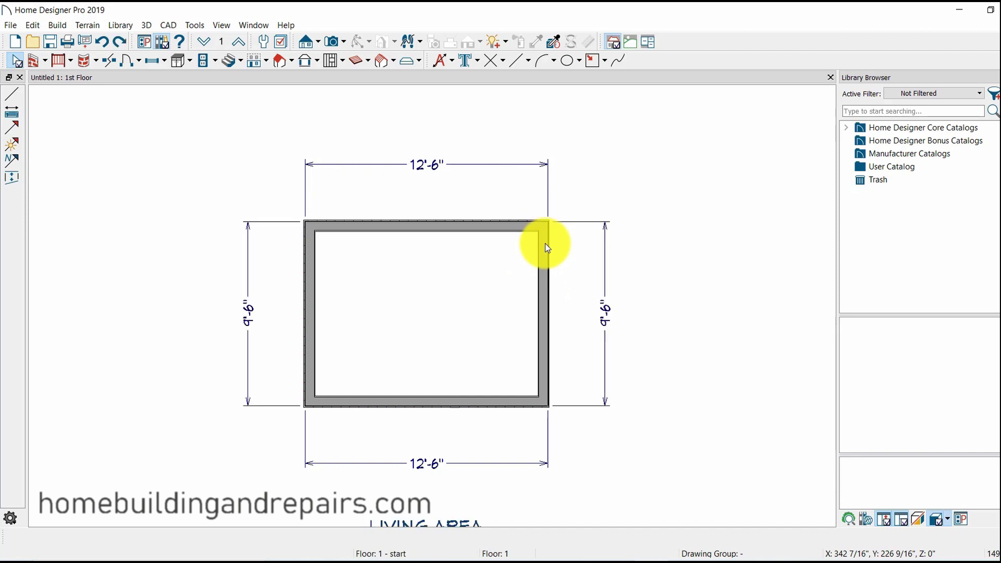
pyautogui.click(443, 226)
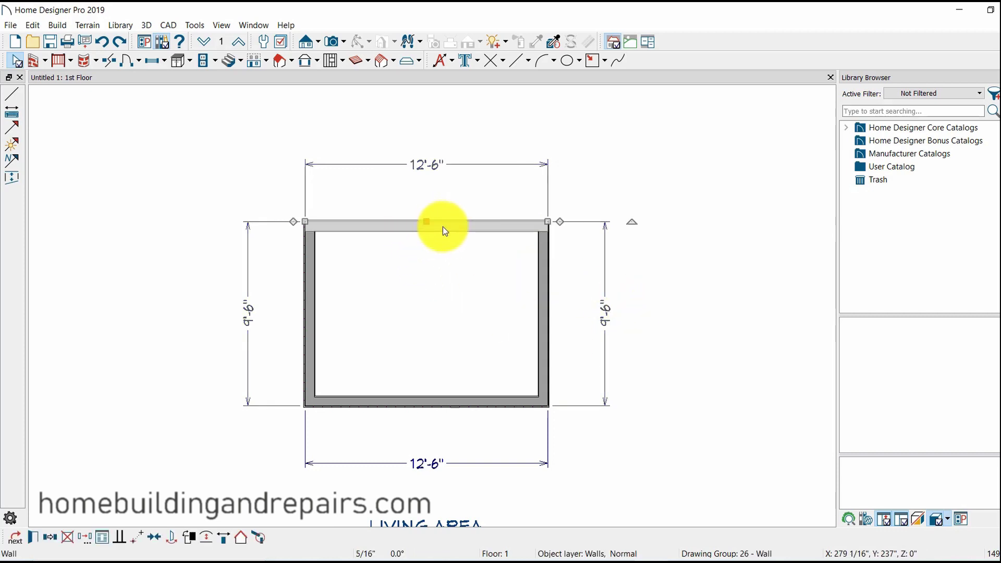
pyautogui.click(207, 536)
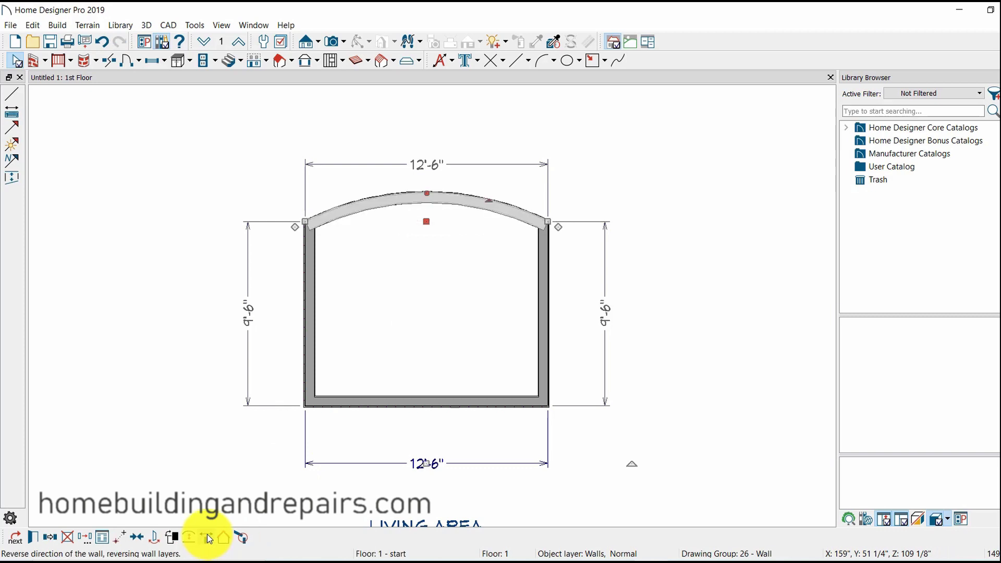
# Step: Drag the arc handle to bend the top wall upward into a steeper arch
pyautogui.moveTo(427, 194); pyautogui.dragTo(426, 155)
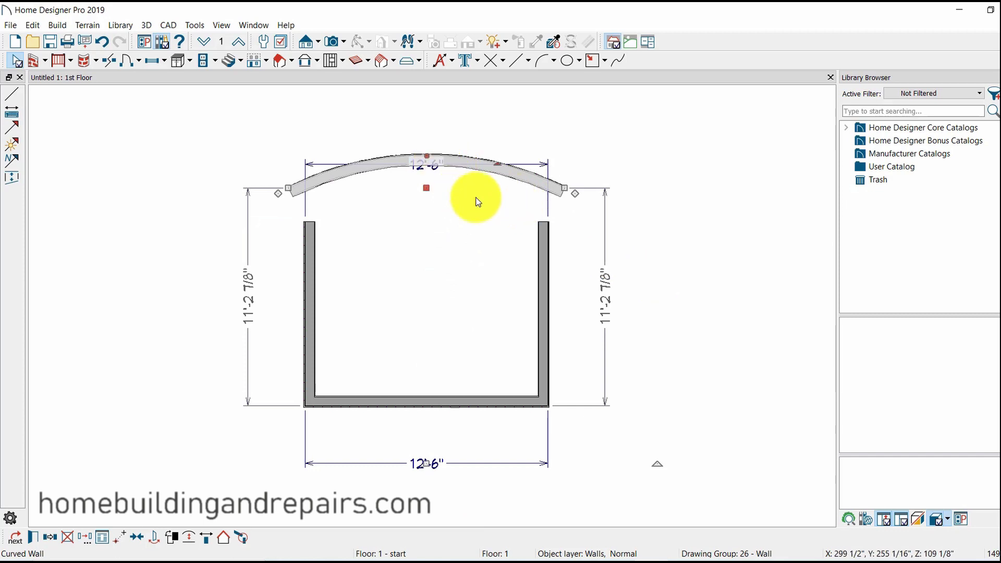
pyautogui.hotkey('ctrl', 'z')
pyautogui.click(437, 200)
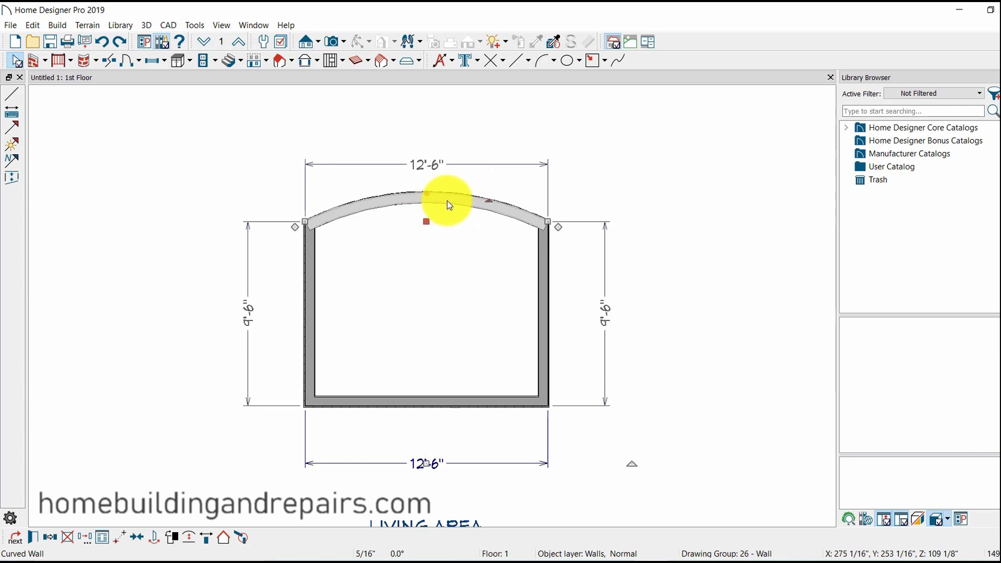
pyautogui.moveTo(488, 201); pyautogui.dragTo(498, 269)
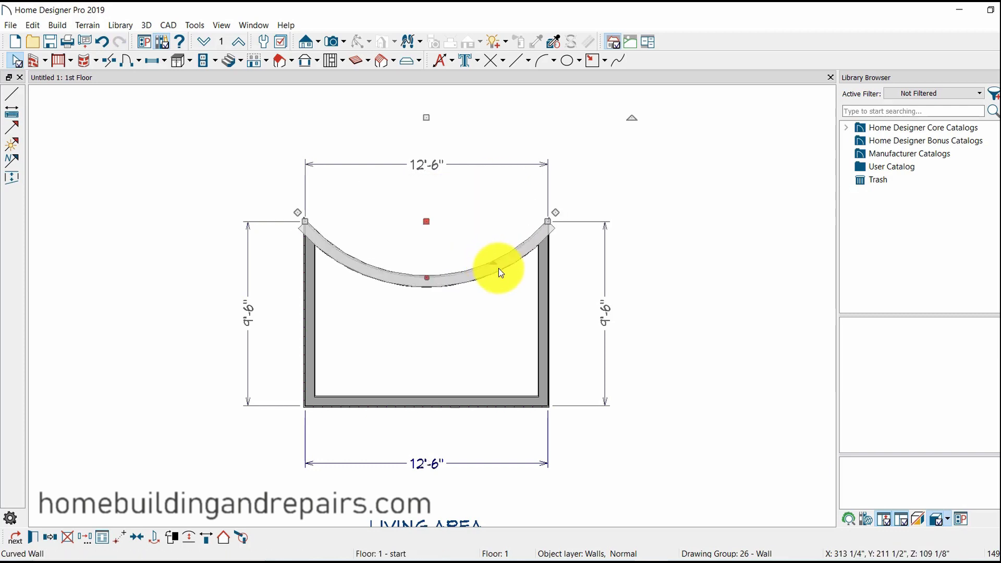
pyautogui.click(513, 313)
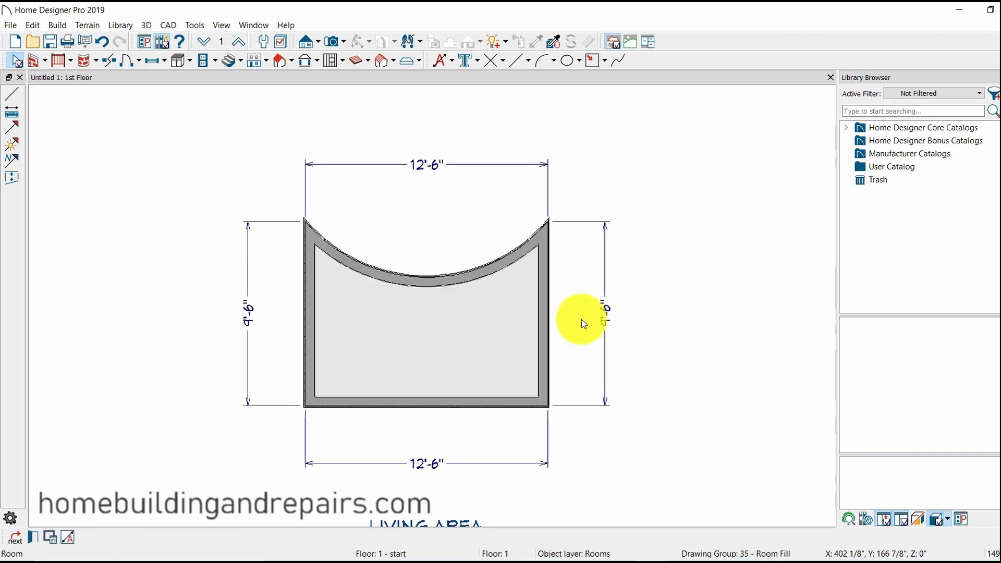
pyautogui.click(451, 279)
pyautogui.moveTo(492, 264); pyautogui.dragTo(489, 178)
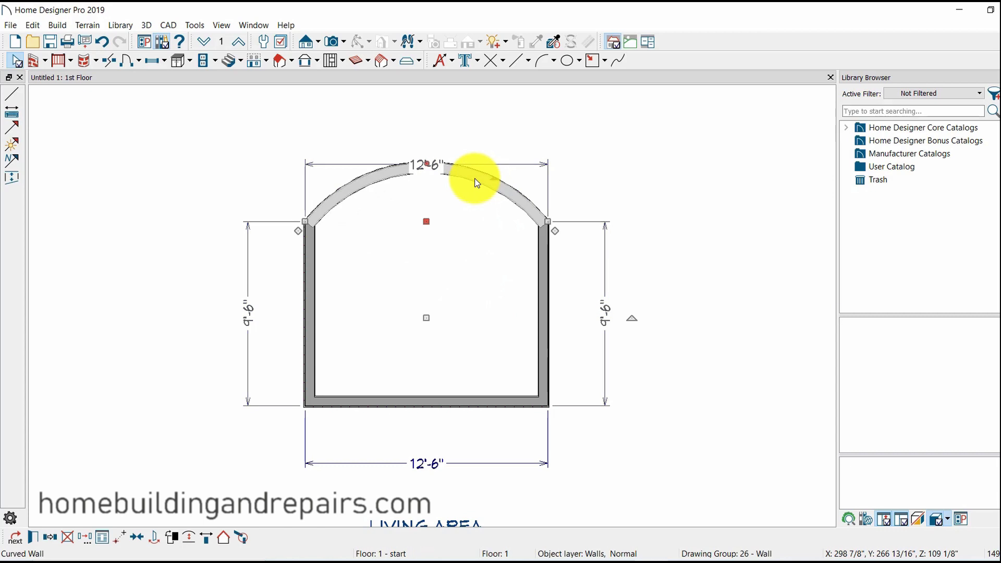
# Step: Change the arched top wall's radius to 100" in Wall Specification
pyautogui.doubleClick(476, 180)
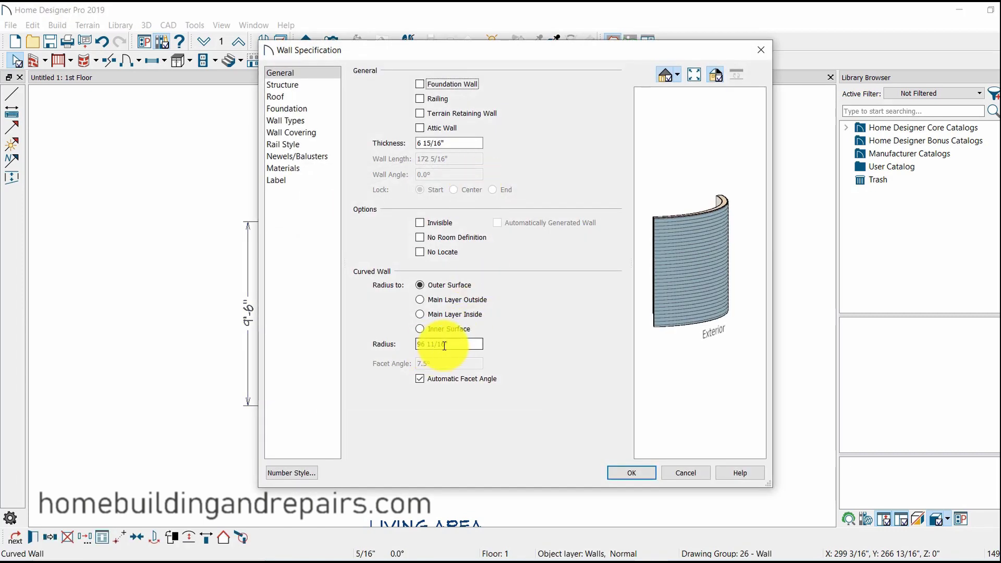
pyautogui.moveTo(446, 344); pyautogui.dragTo(413, 347)
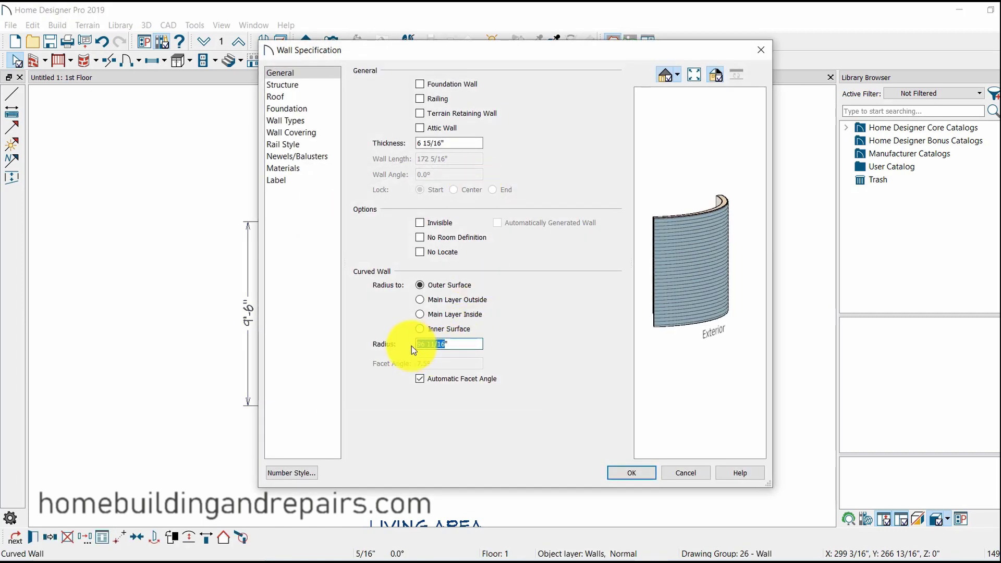
pyautogui.write('100')
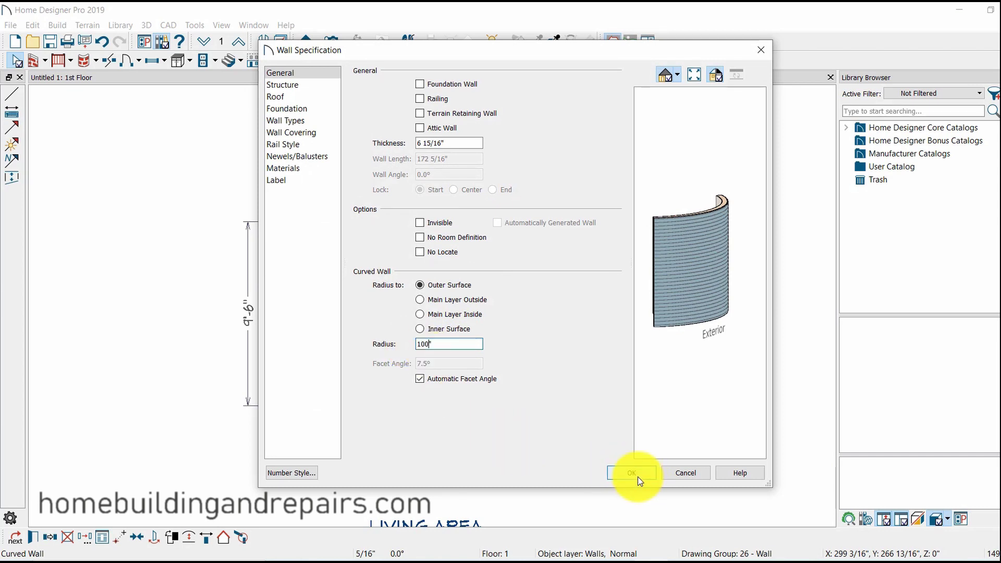
pyautogui.click(636, 473)
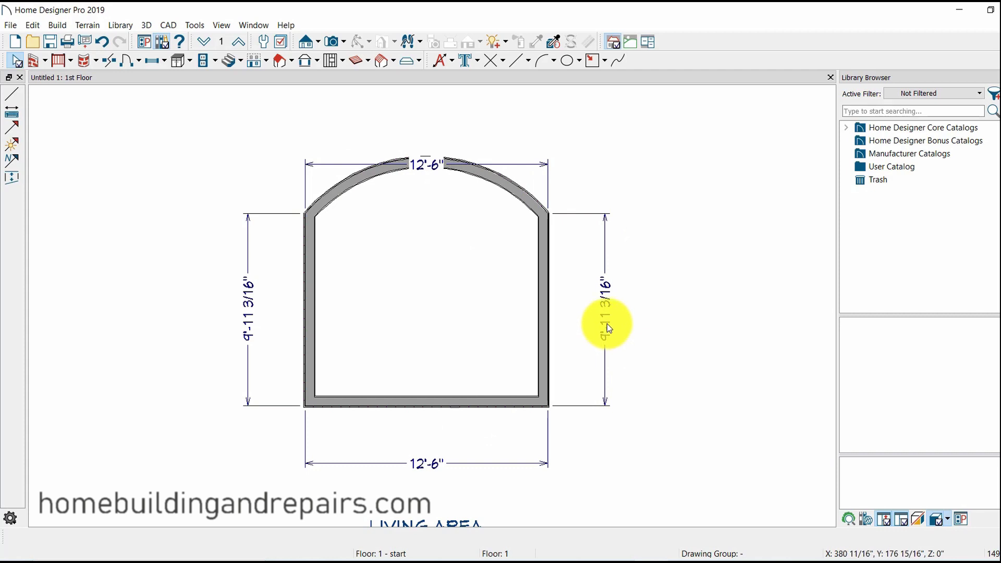
# Step: Shorten the side walls to 9' by removing the inches from the length dimension
pyautogui.click(471, 403)
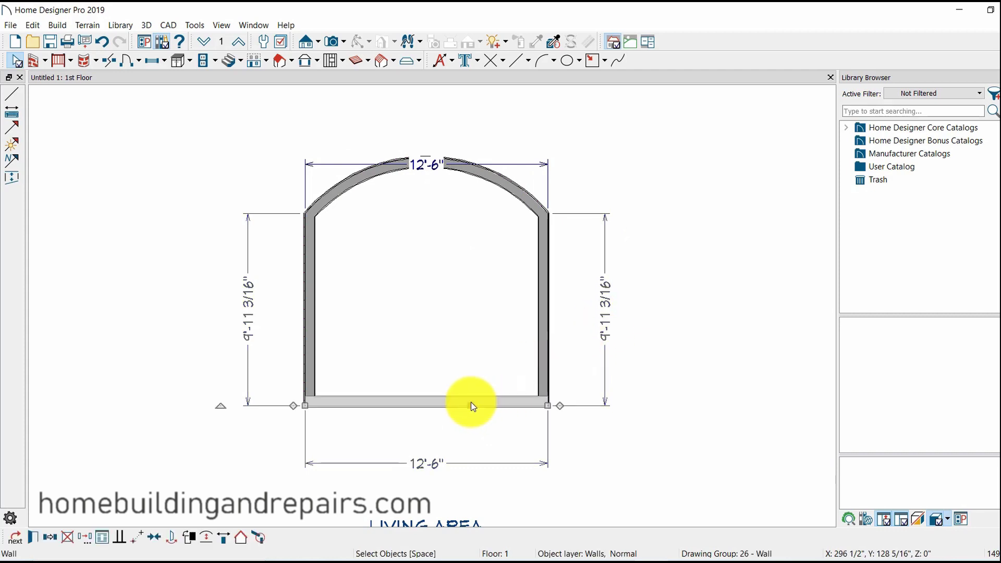
pyautogui.click(604, 323)
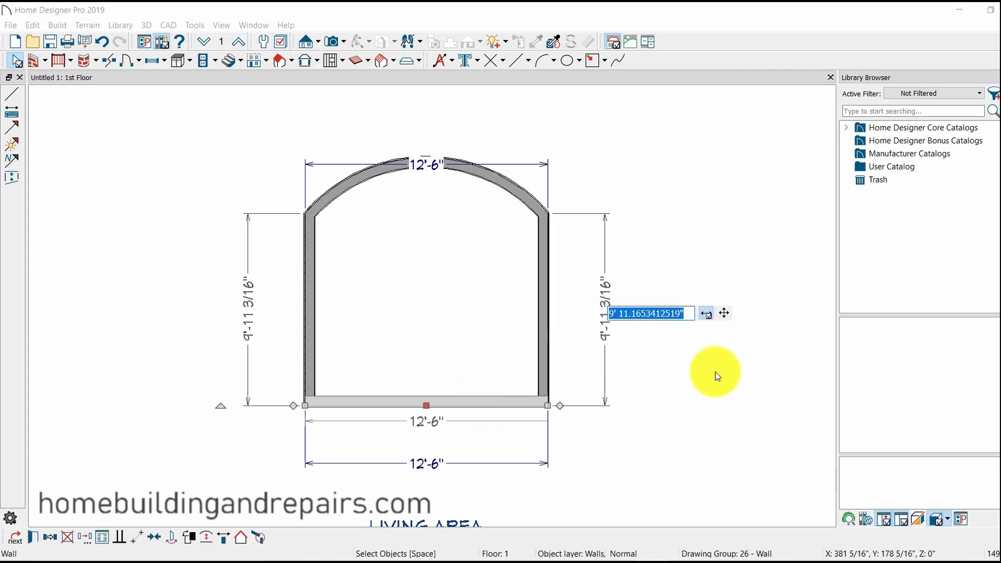
pyautogui.click(473, 171)
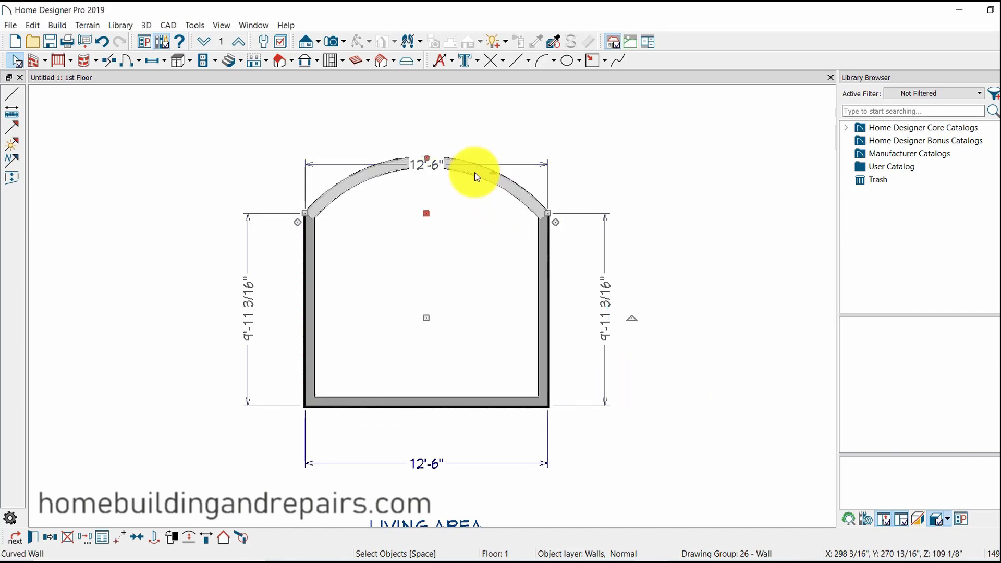
pyautogui.click(604, 313)
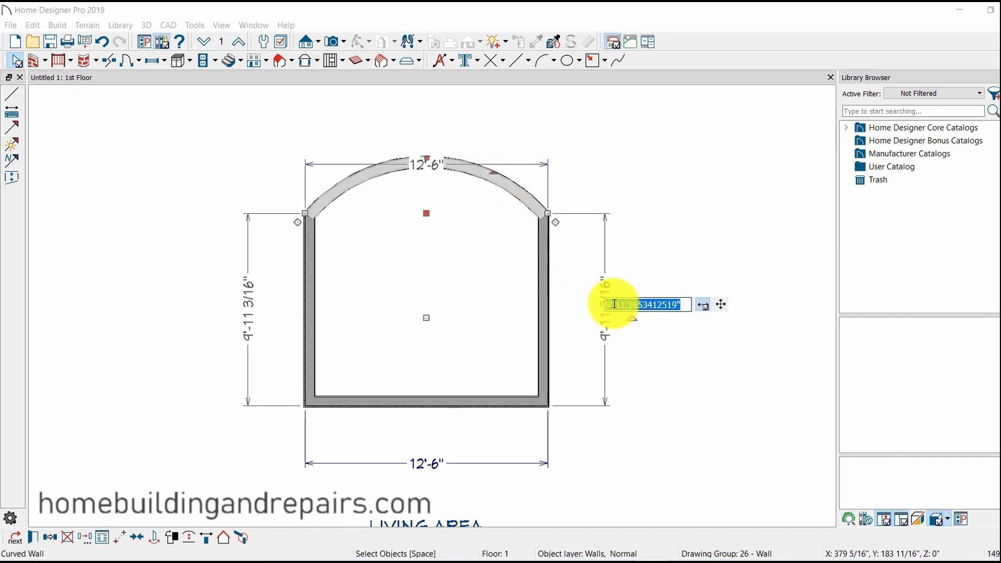
pyautogui.moveTo(615, 305); pyautogui.dragTo(681, 308)
pyautogui.press('BackSpace')
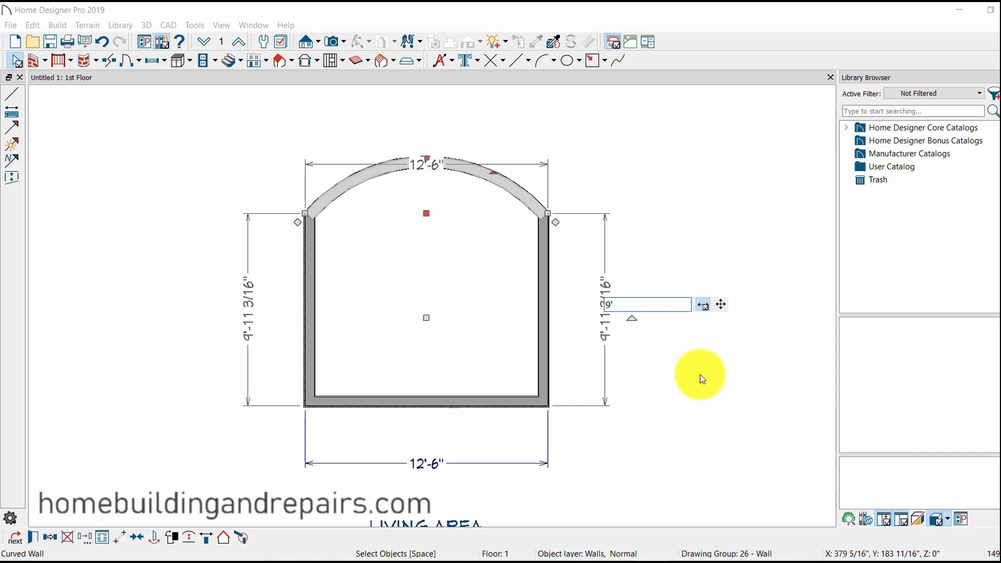
pyautogui.press('Return')
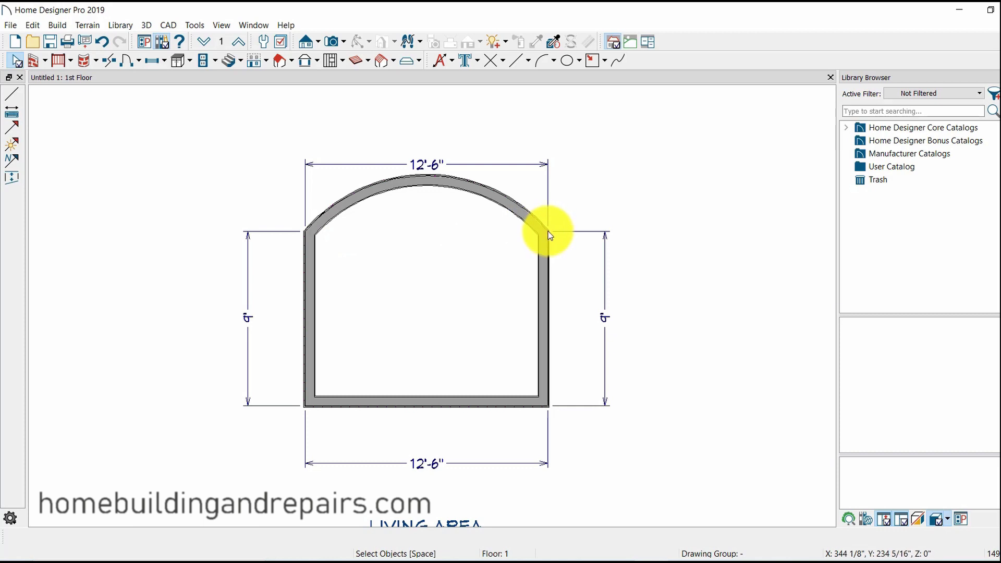
pyautogui.doubleClick(513, 203)
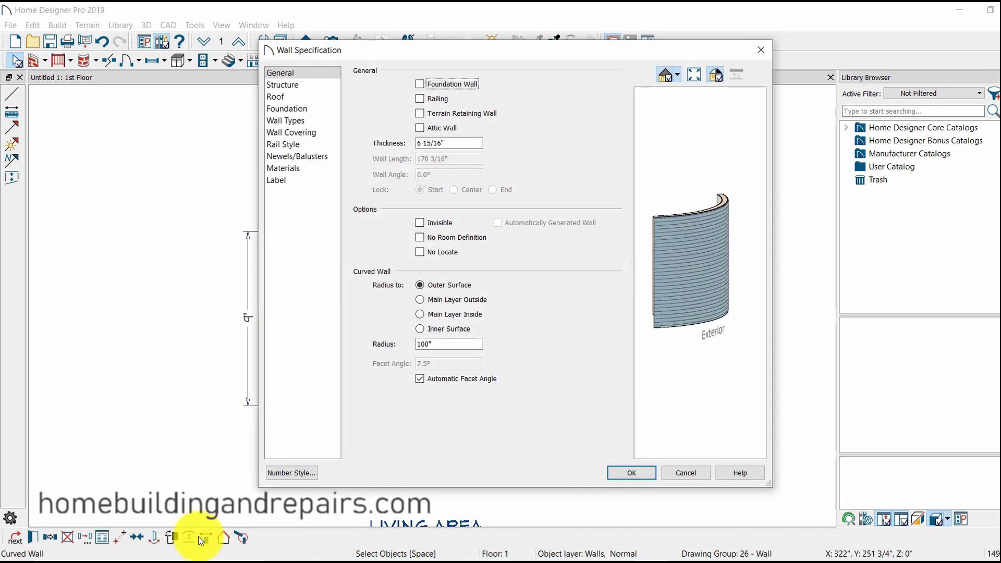
pyautogui.click(686, 473)
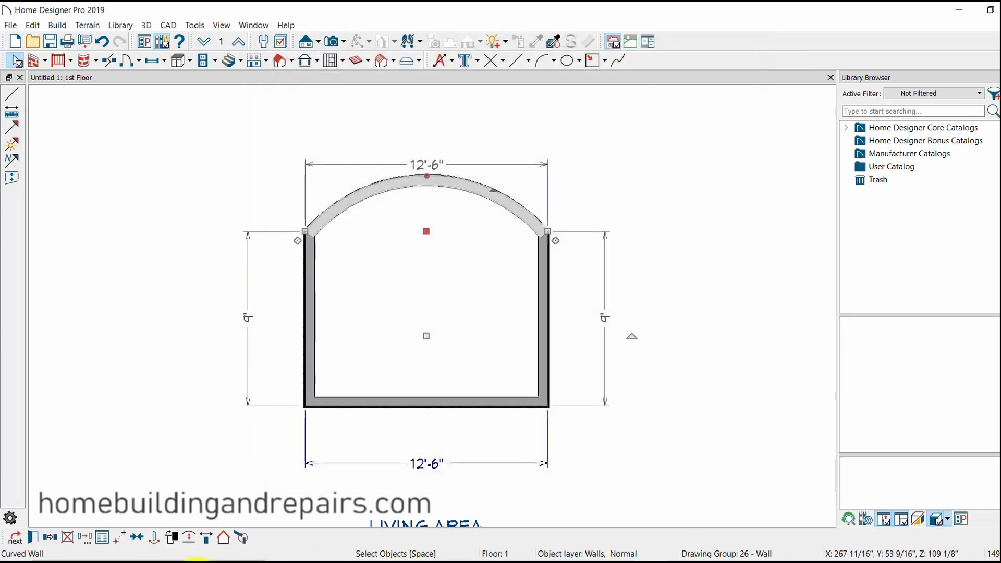